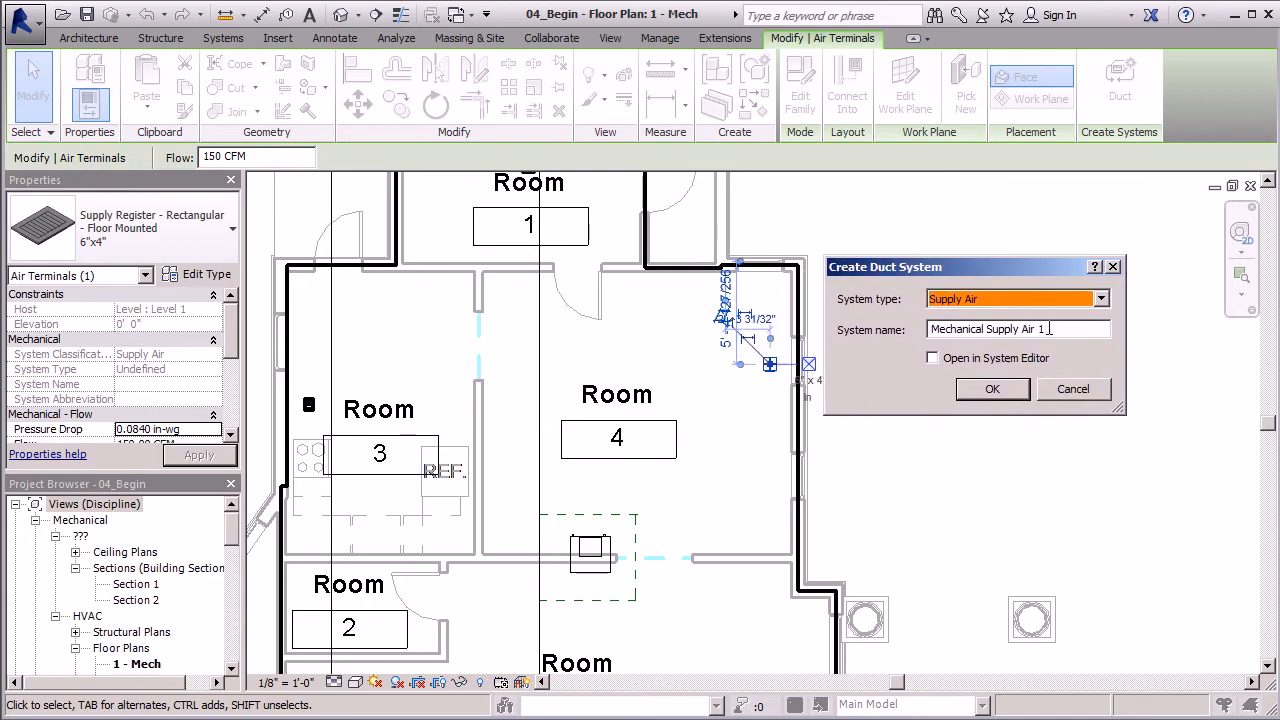
- Create the supply air duct system with the name Ground Floor
key(Tab)
text(Ground Flo)
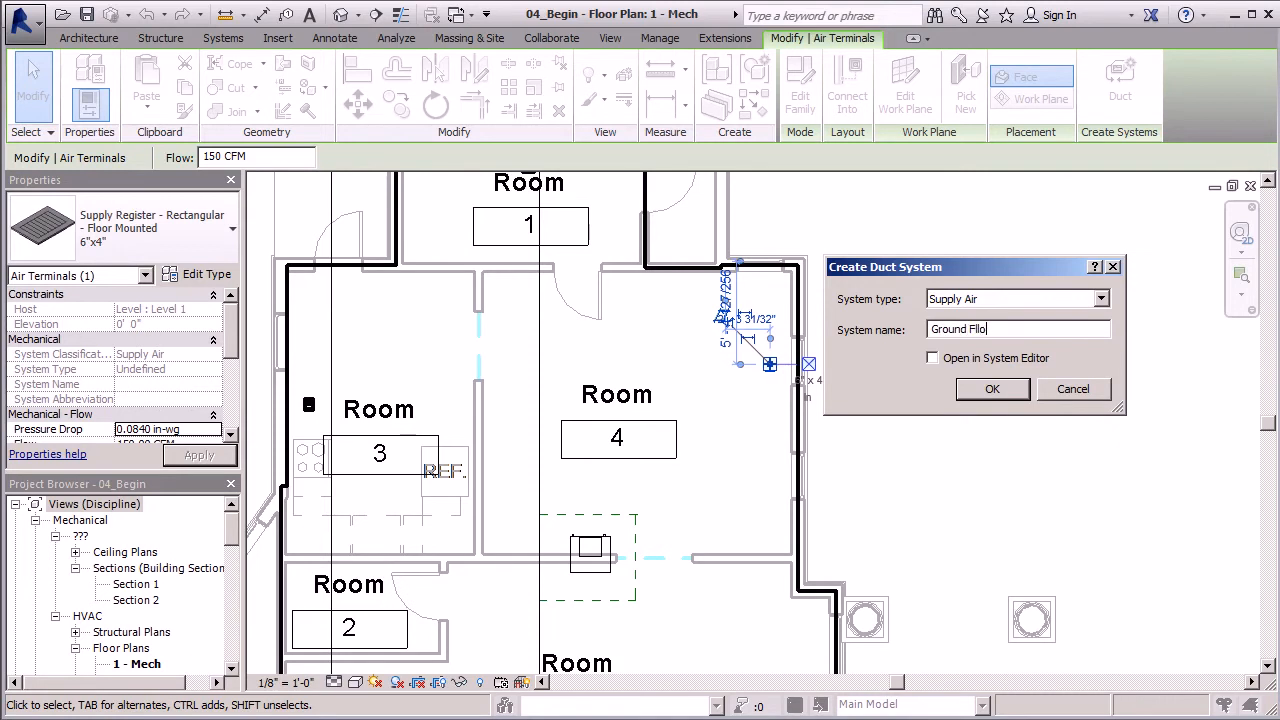
key(BackSpace)
key(BackSpace)
text(oor)
click(993, 390)
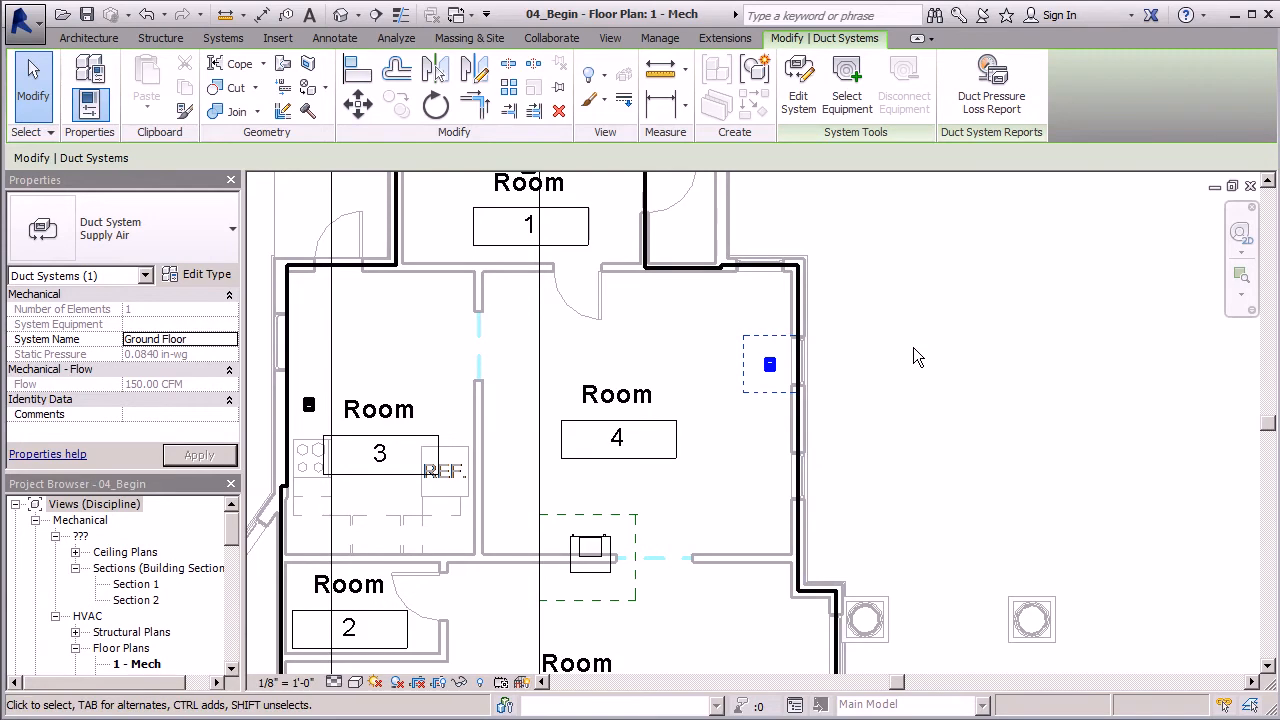
- Edit the Ground Floor duct system and add the supply registers in Room 1 and Room 3 to it
click(809, 112)
scroll(955, 540, down, 3)
scroll(714, 349, up, 6)
click(700, 348)
scroll(543, 434, down, 3)
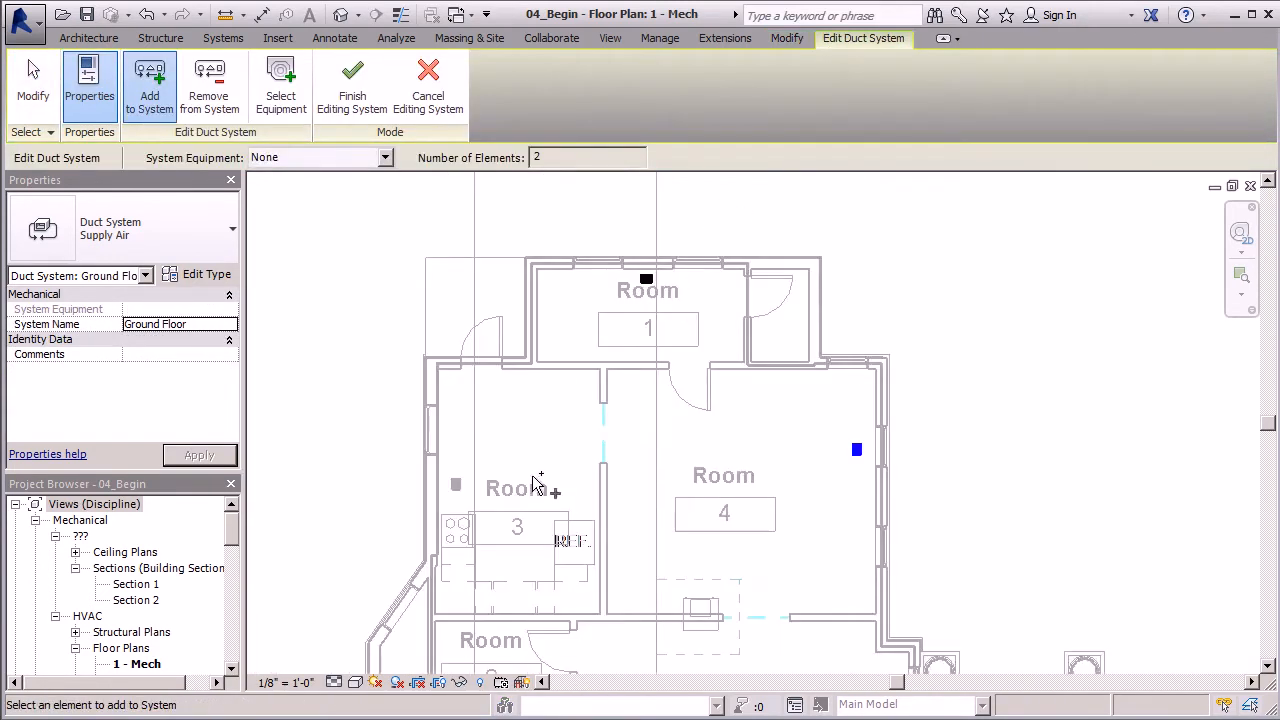
click(449, 484)
- Add the three supply registers in Room 5 to the duct system
scroll(468, 490, down, 2)
scroll(468, 495, up, 3)
click(468, 585)
click(695, 585)
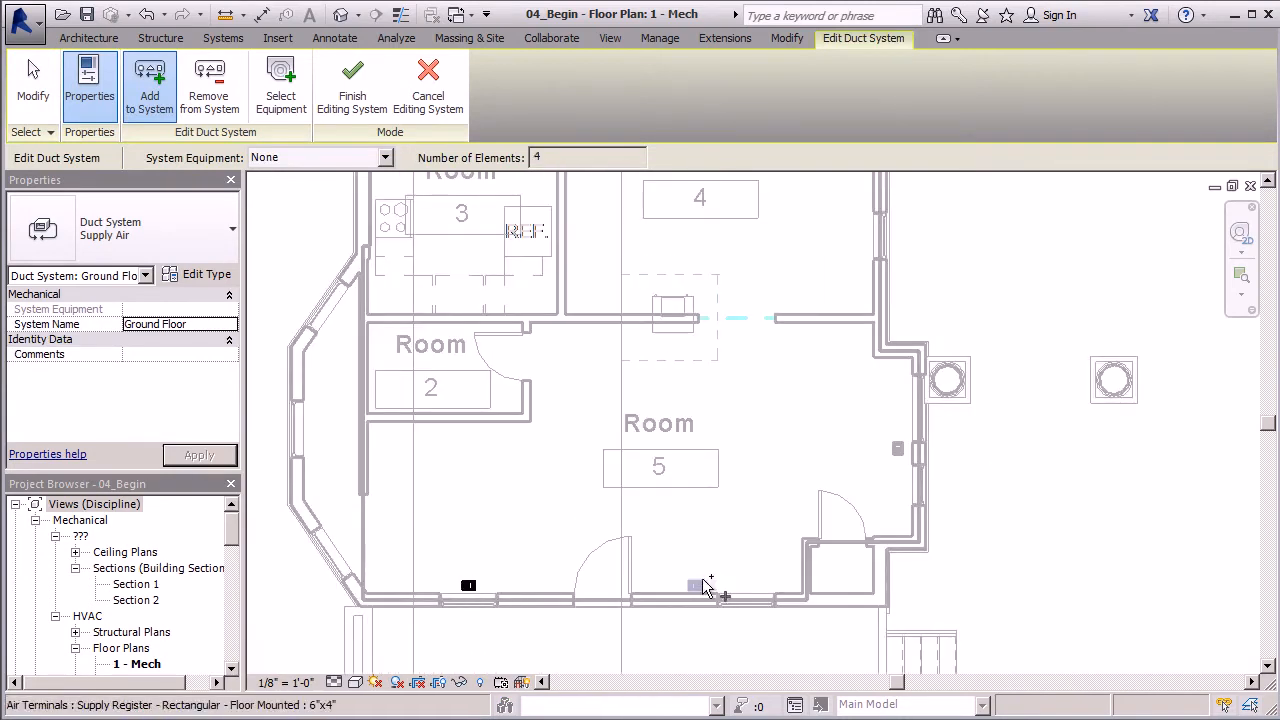
click(897, 449)
- Assign the air handling unit between Rooms 4 and 5 as the system equipment and finish editing the duct system
scroll(526, 537, down, 4)
scroll(585, 538, down, 2)
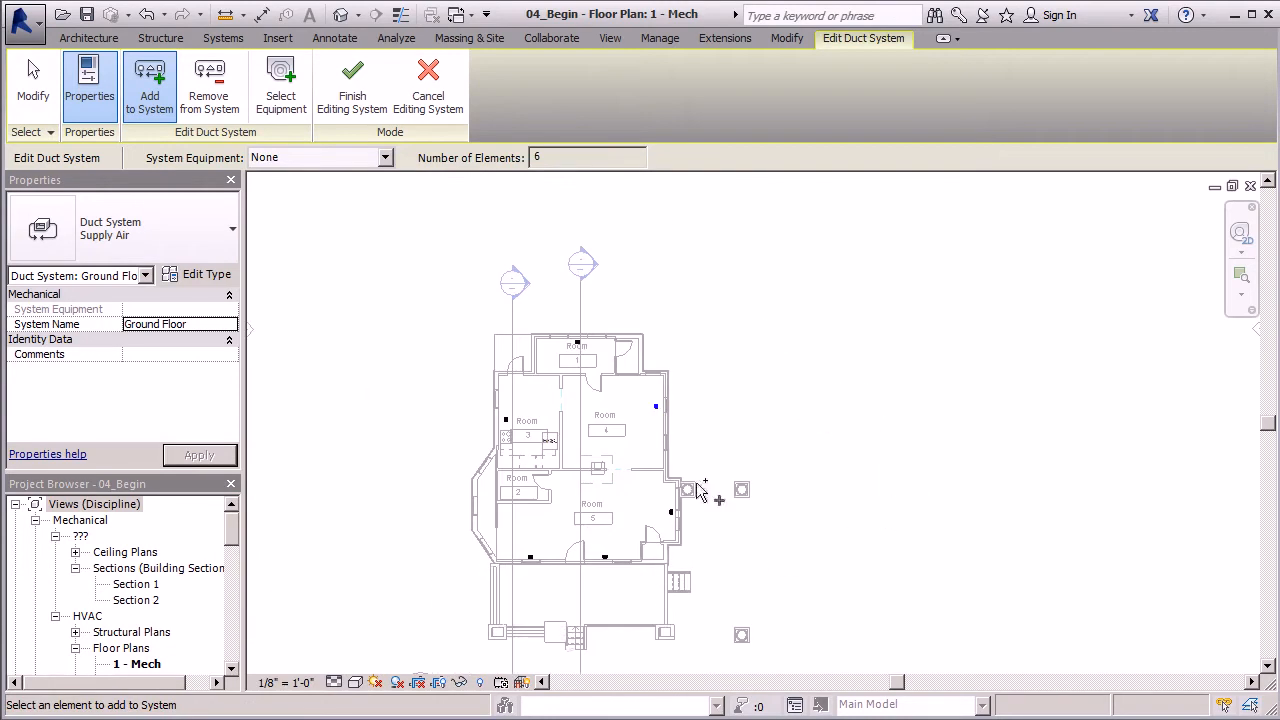
scroll(560, 515, up, 2)
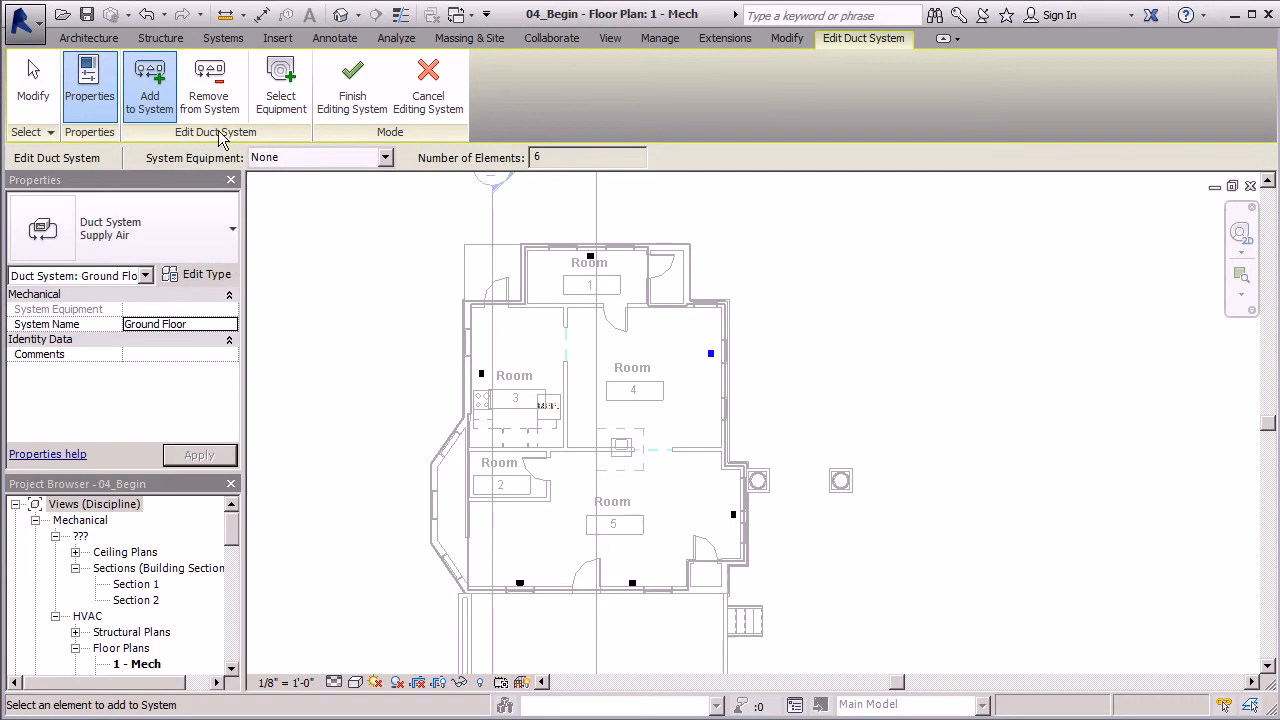
click(284, 110)
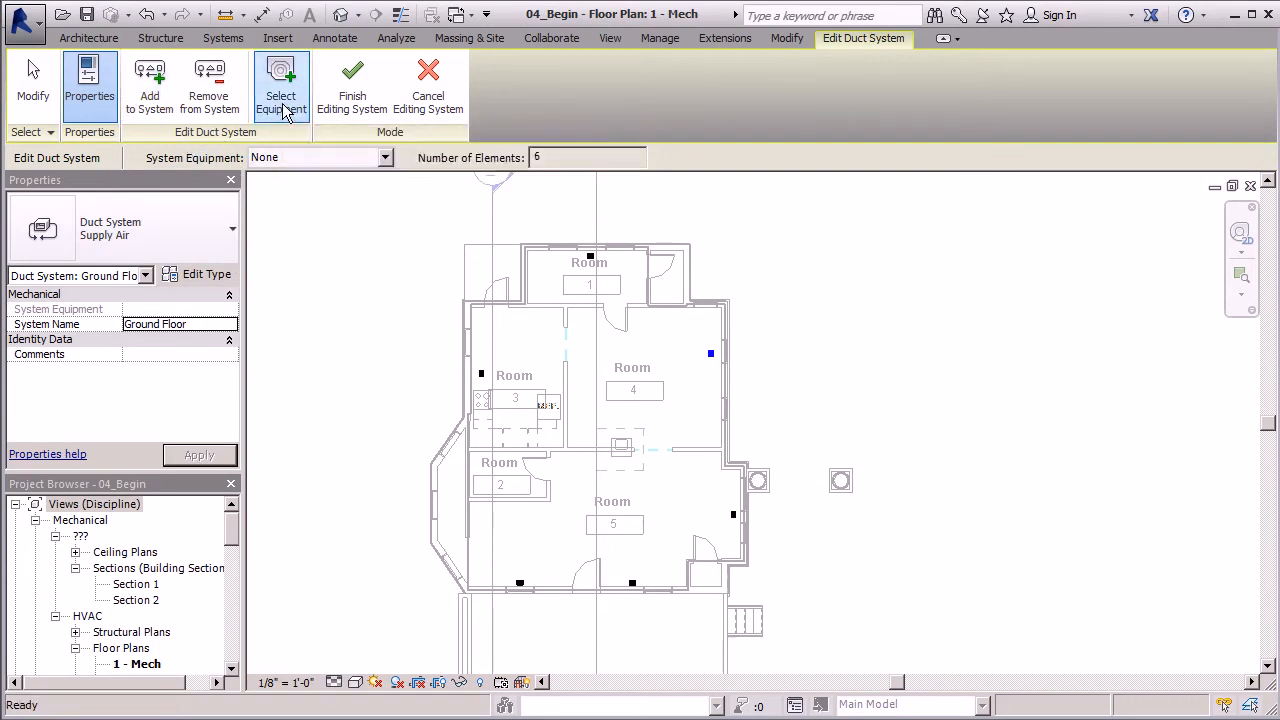
scroll(590, 439, up, 3)
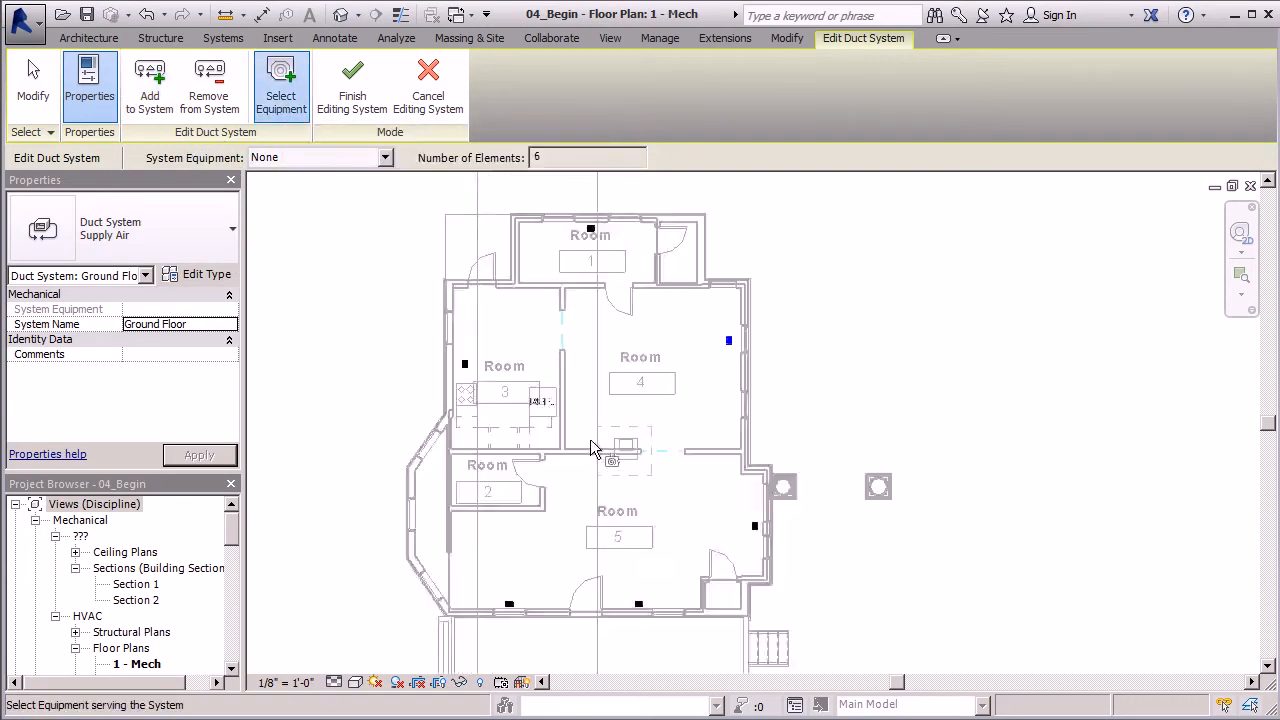
click(658, 433)
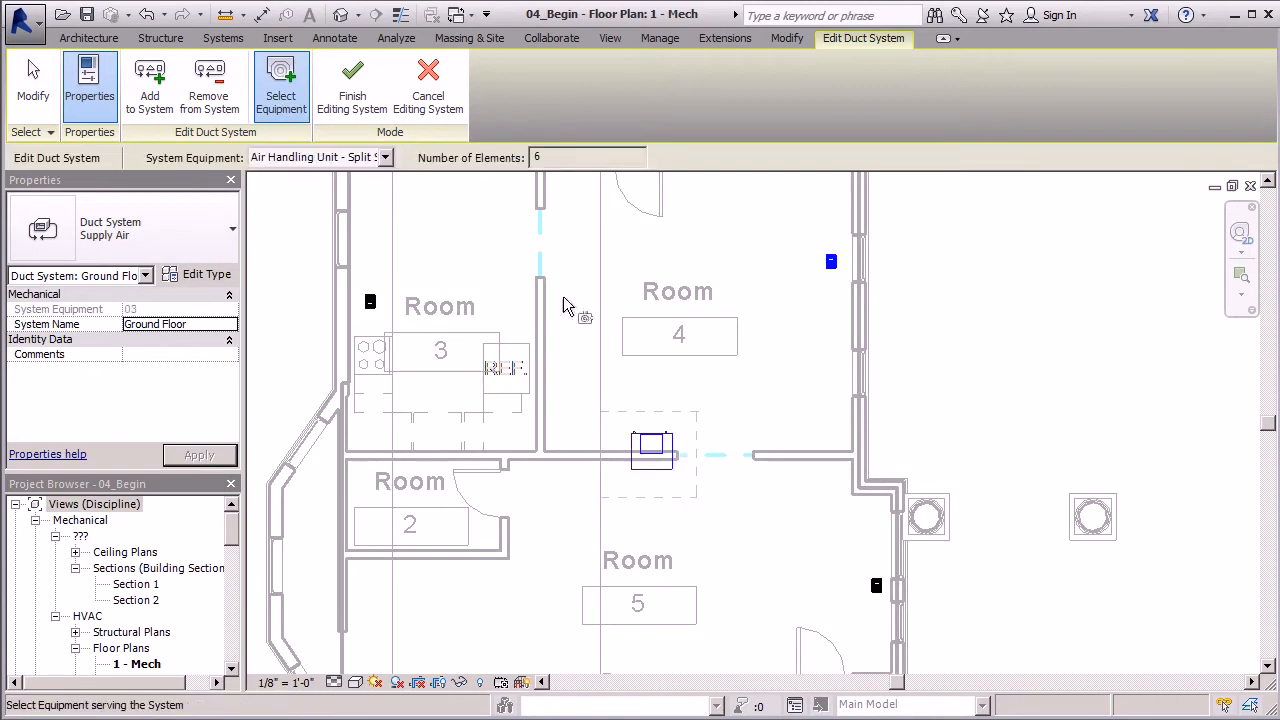
scroll(520, 420, down, 2)
scroll(440, 360, down, 2)
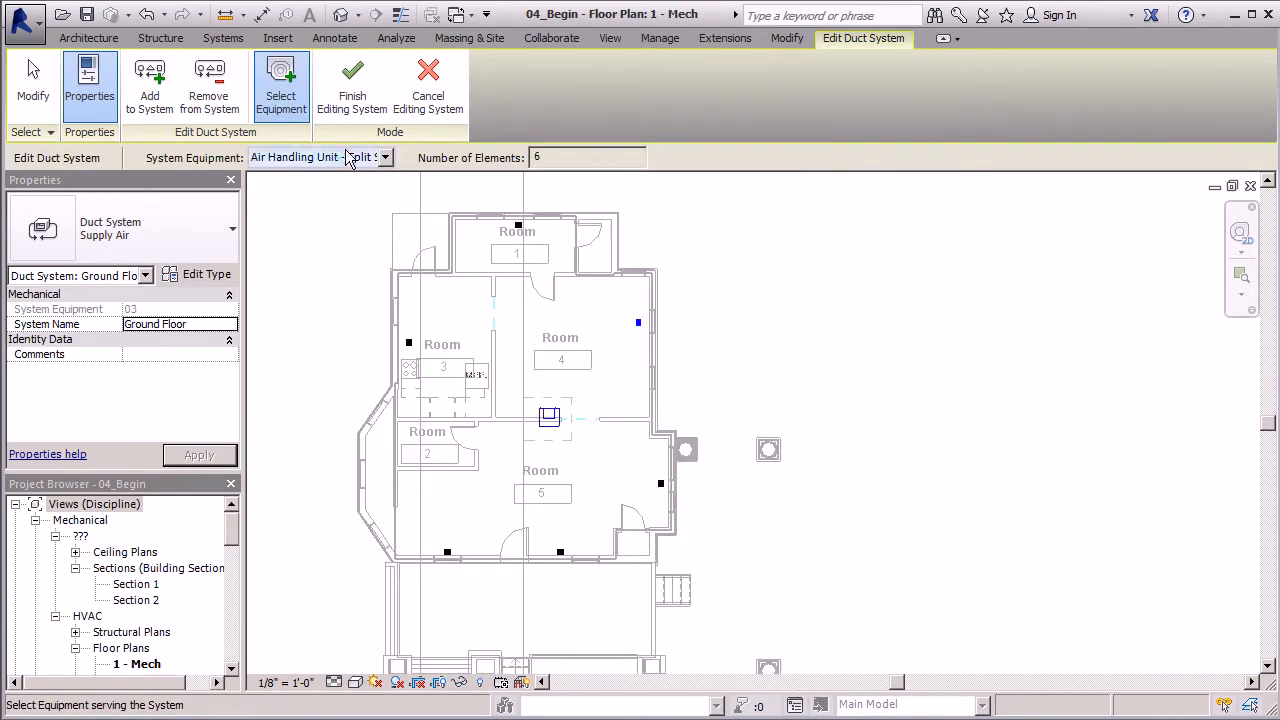
click(352, 100)
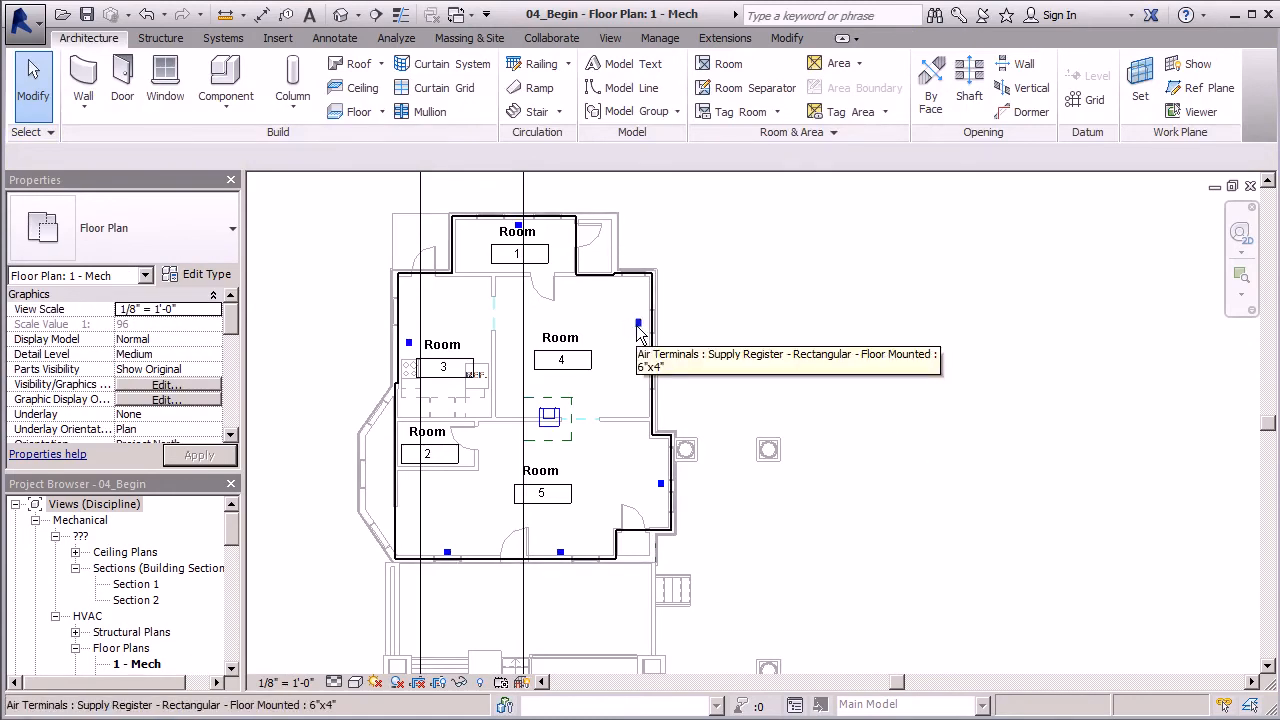
- Start Generate Layout for the Ground Floor duct system and open the default 3D view
key(Tab)
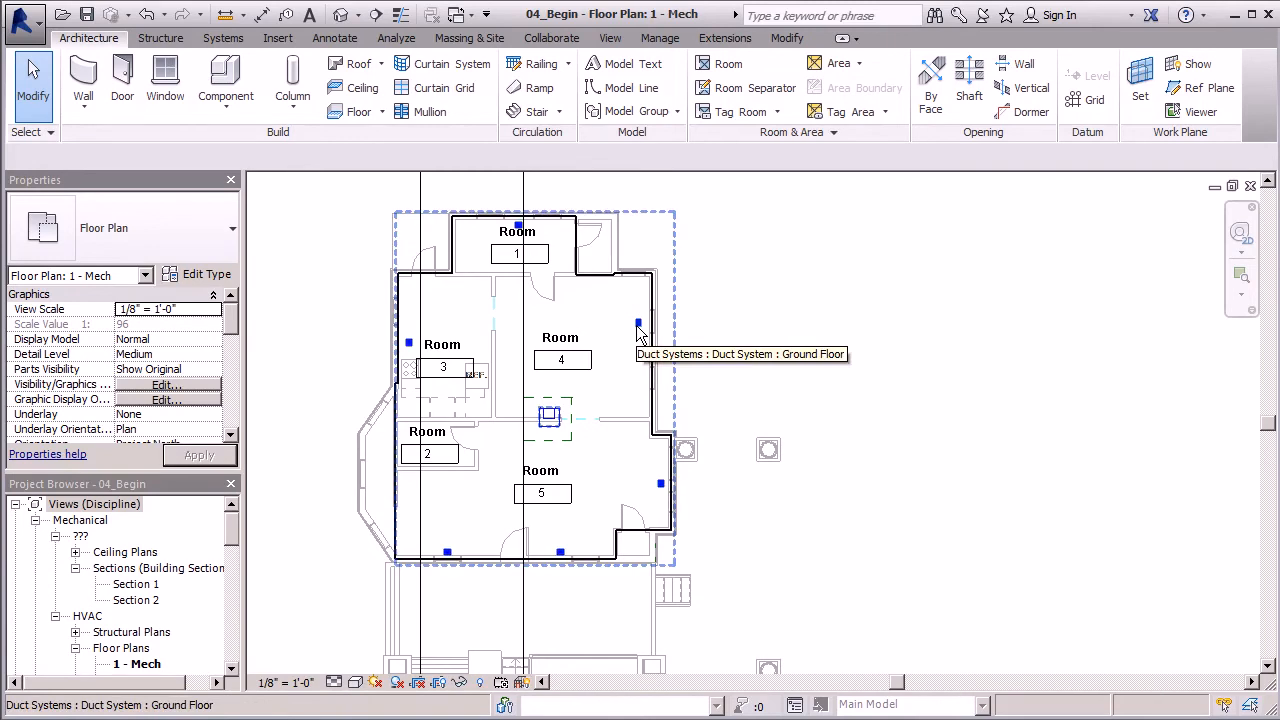
click(638, 327)
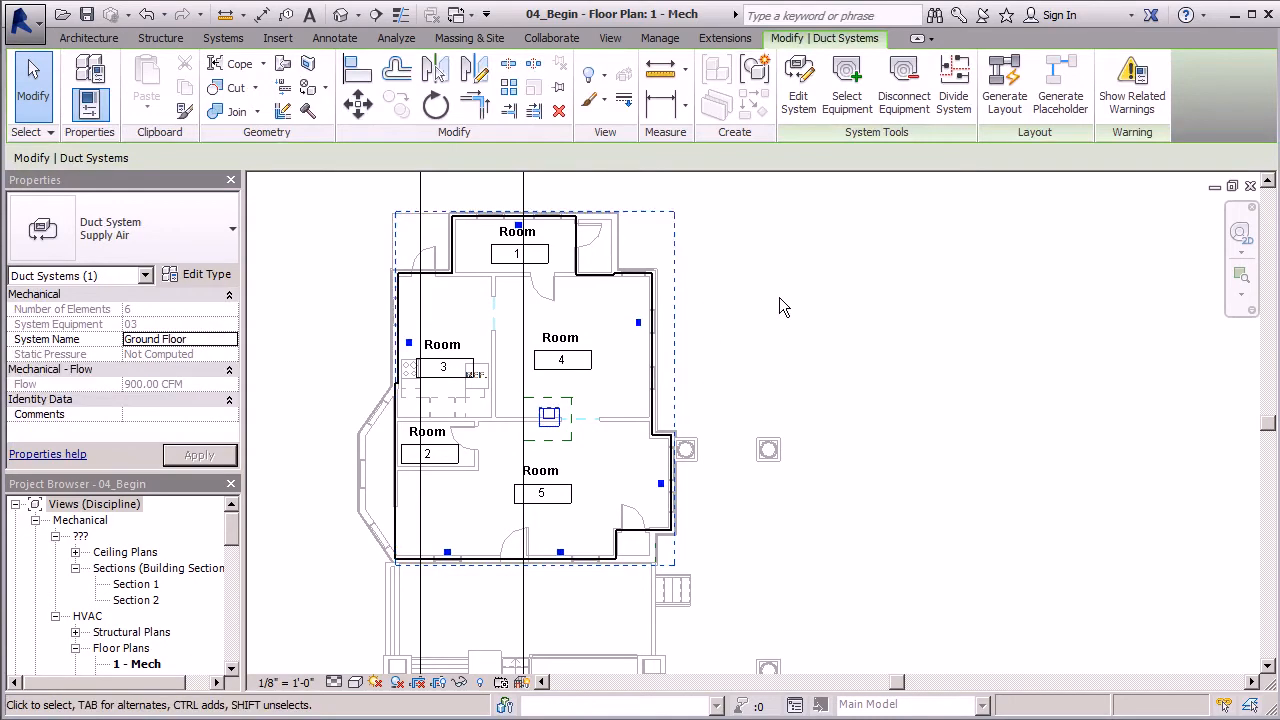
click(1005, 104)
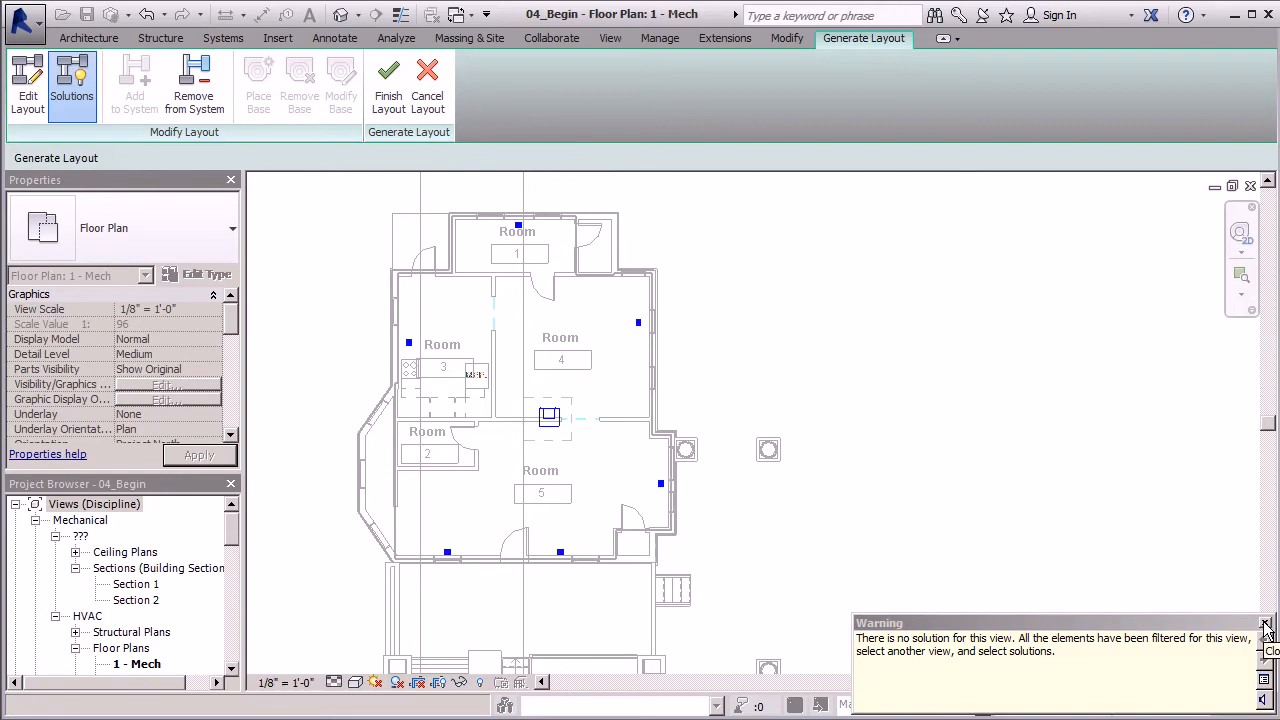
click(1265, 626)
click(341, 14)
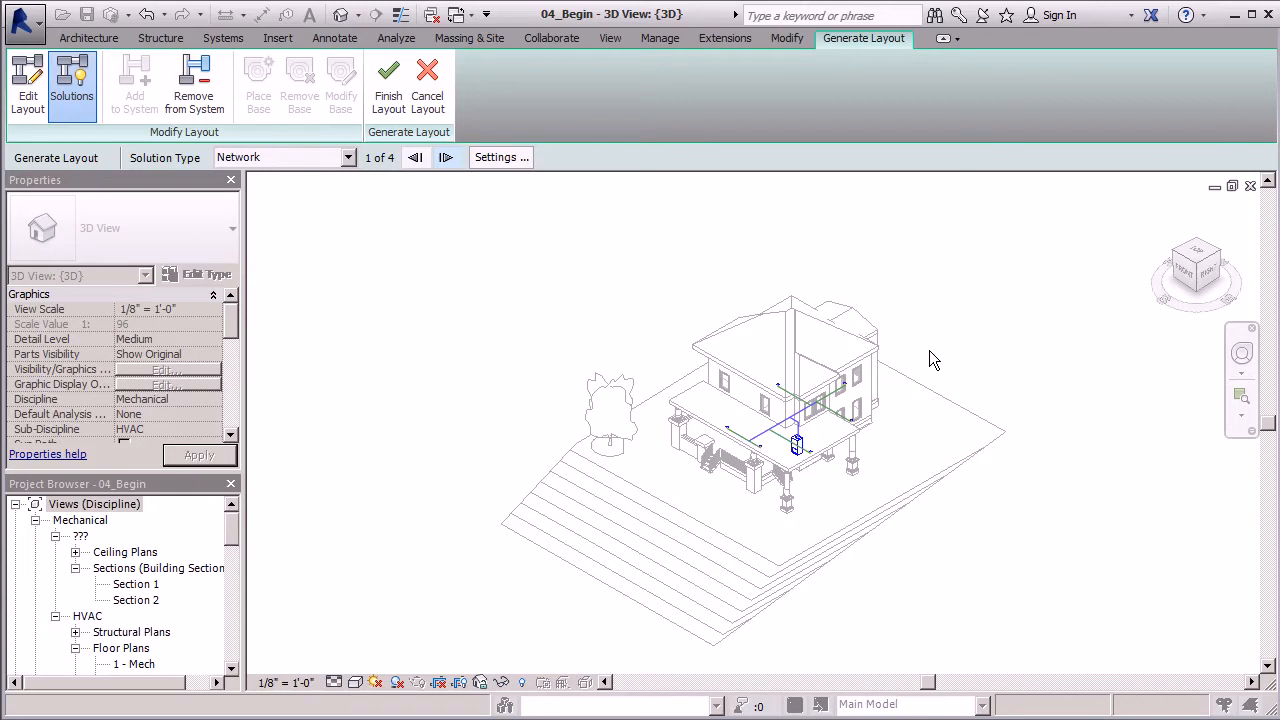
- Examine the proposed Network duct layout in 3D, checking how the branches meet the floor registers and the air handling unit
scroll(874, 428, up, 5)
shift+middle_drag(874, 428, 826, 246)
scroll(550, 290, down, 3)
scroll(560, 330, up, 4)
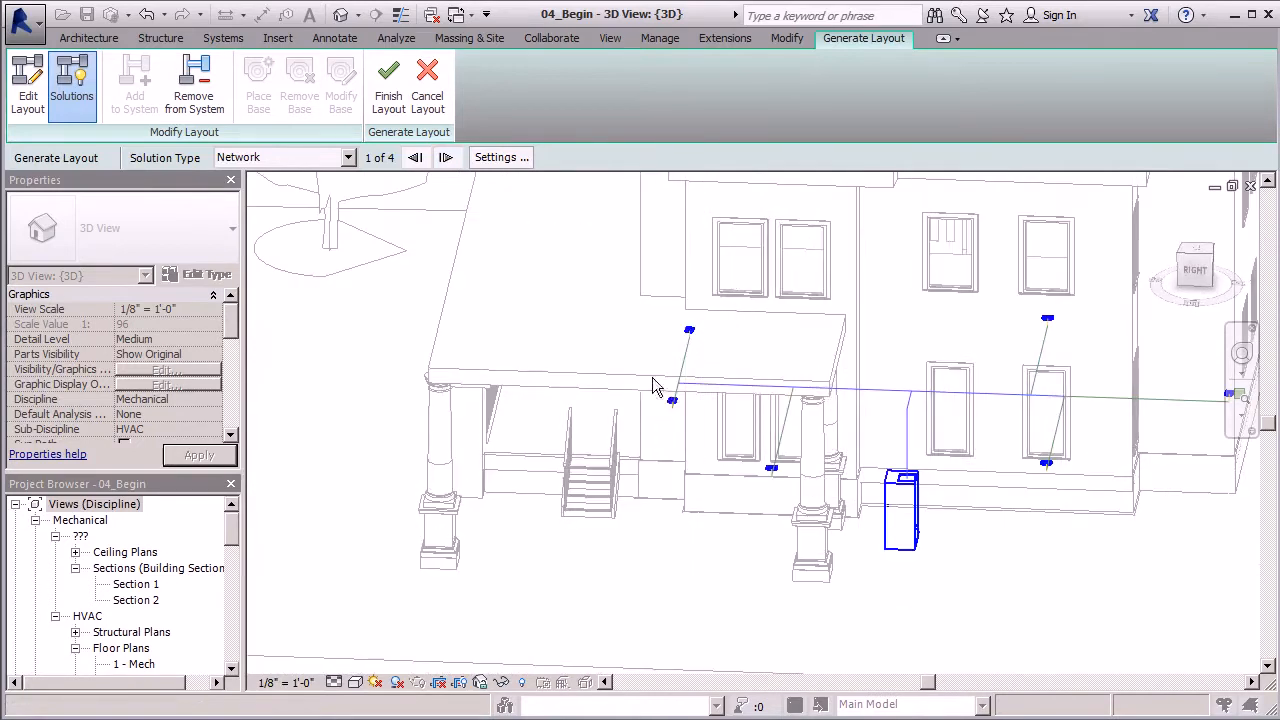
scroll(840, 495, down, 2)
scroll(912, 514, up, 4)
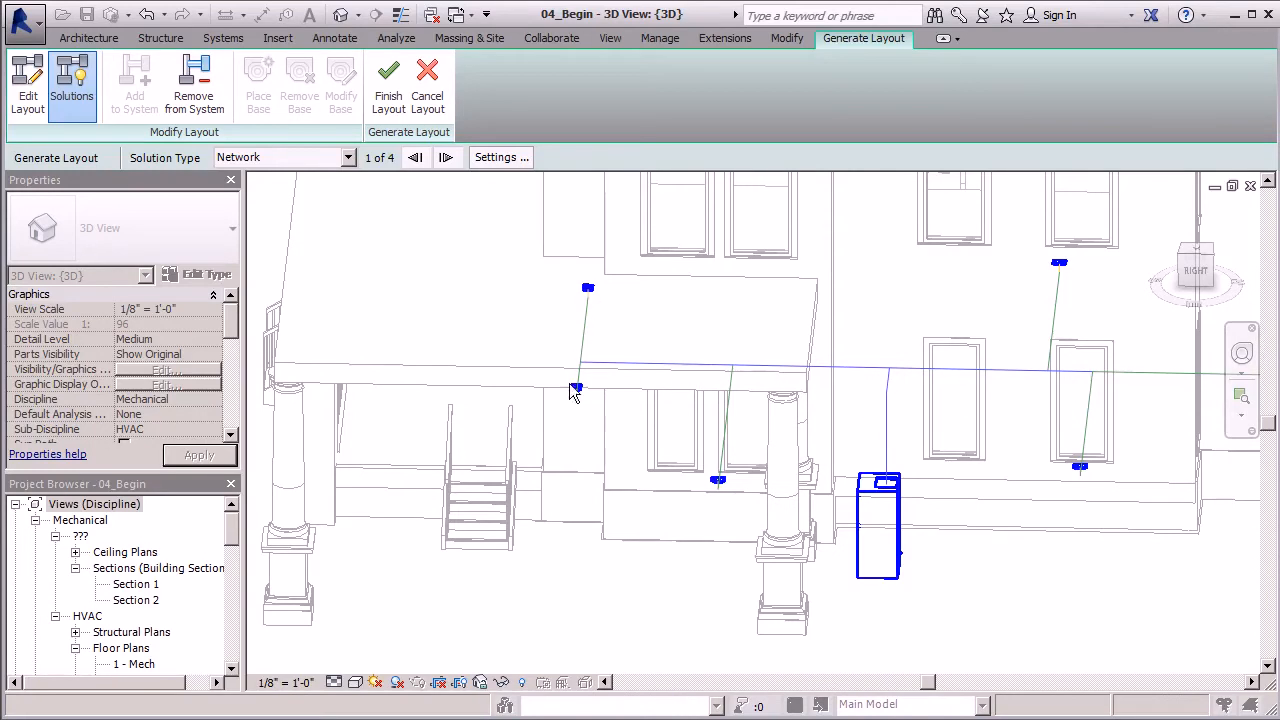
scroll(605, 297, up, 5)
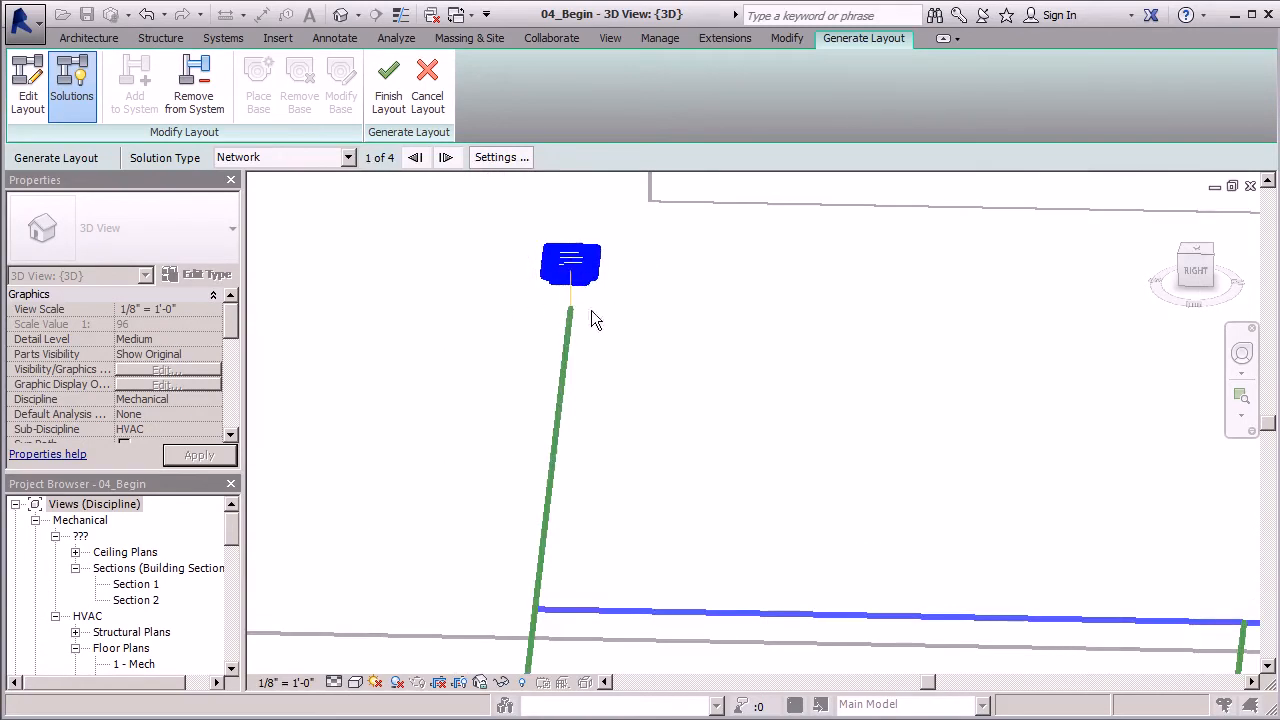
scroll(582, 318, down, 3)
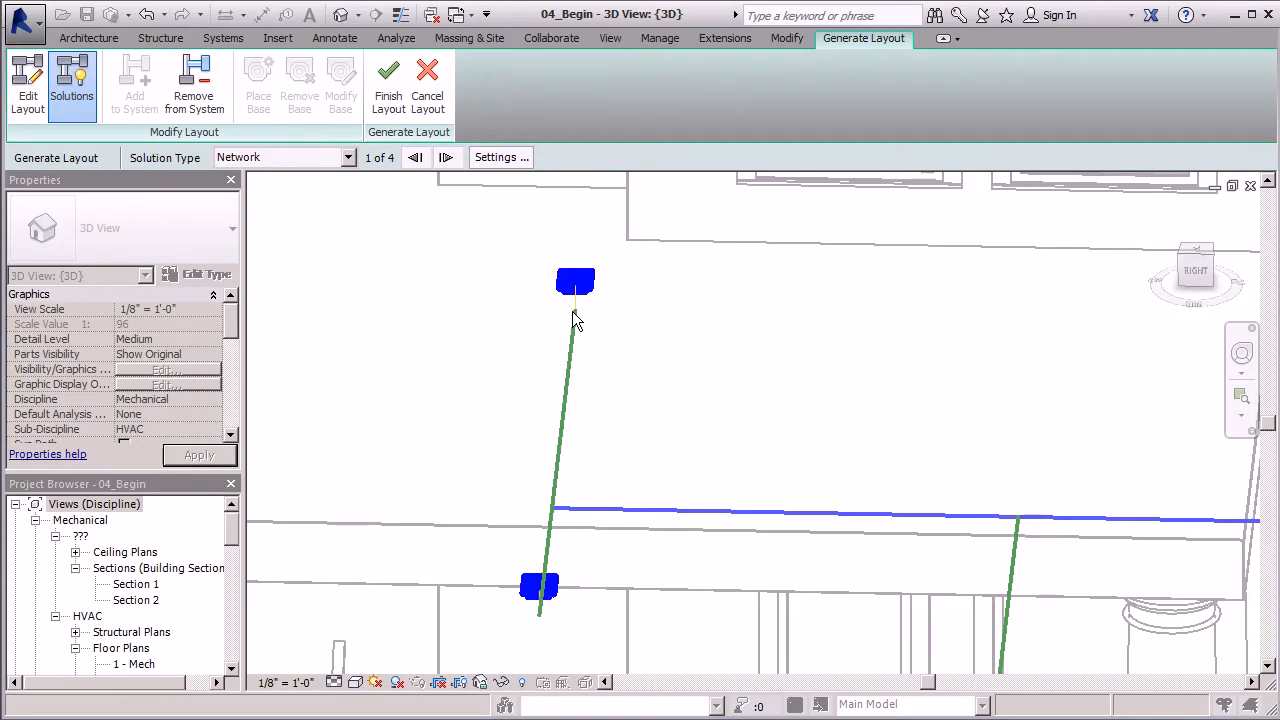
scroll(443, 385, down, 2)
shift+middle_drag(443, 385, 631, 342)
scroll(634, 344, down, 2)
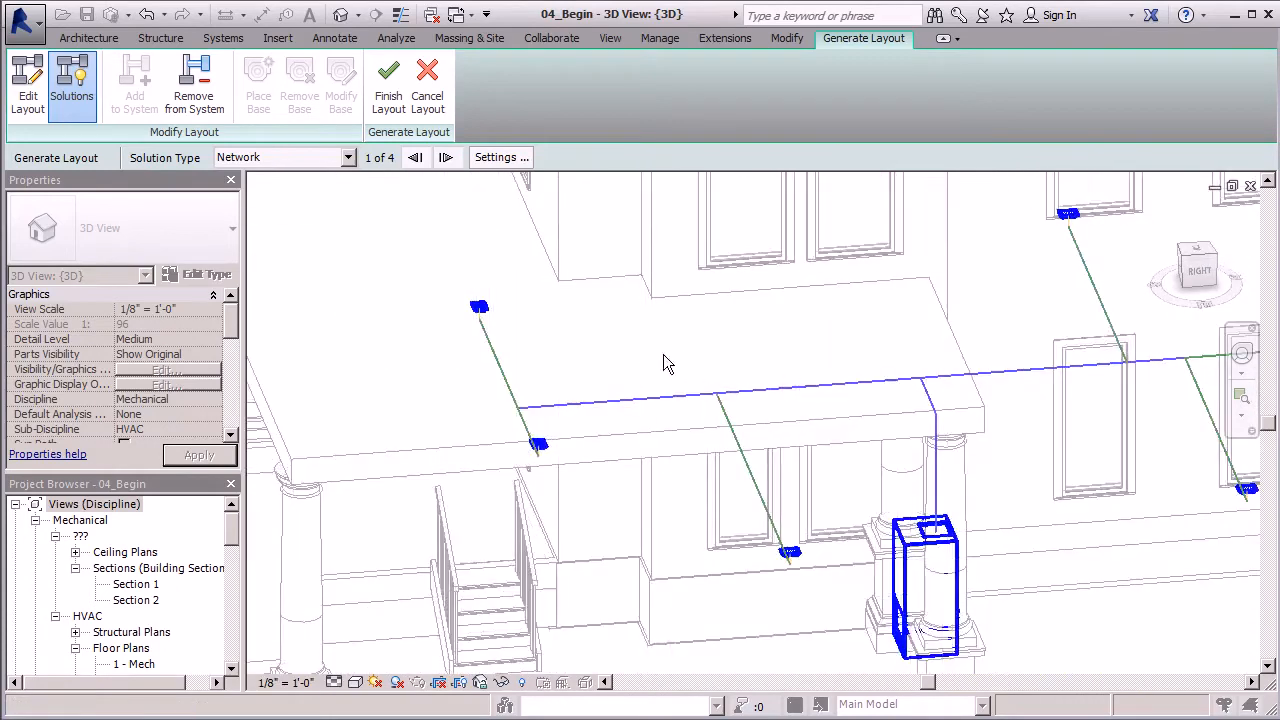
scroll(668, 364, down, 2)
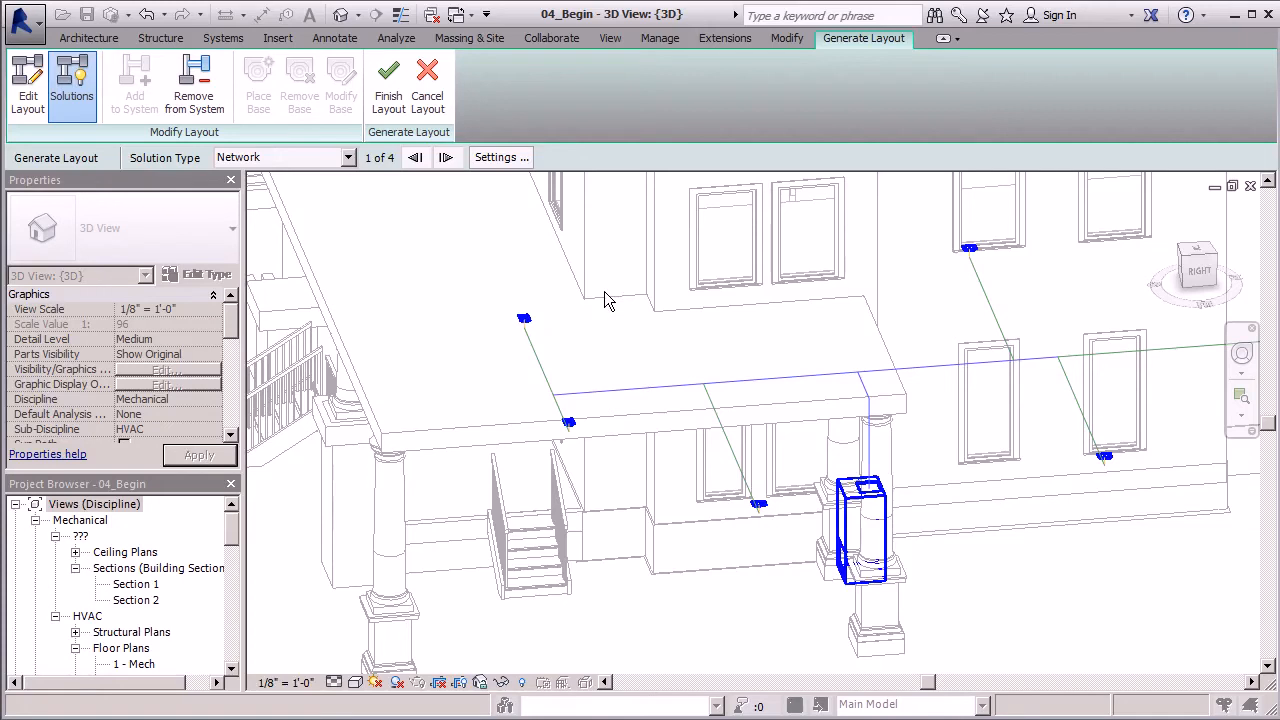
- Set the main duct offset to 6' 0" in the duct conversion settings
click(500, 158)
drag(859, 181, 280, 228)
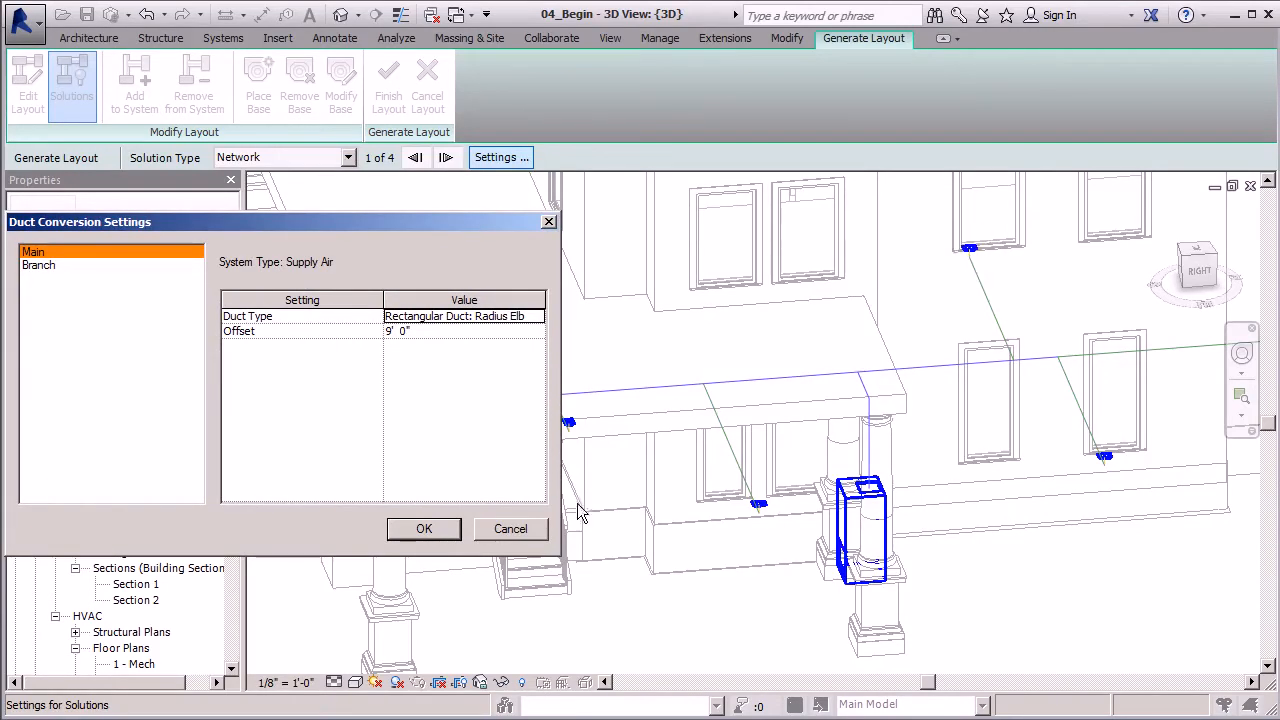
click(396, 332)
double_click(396, 332)
text(6)
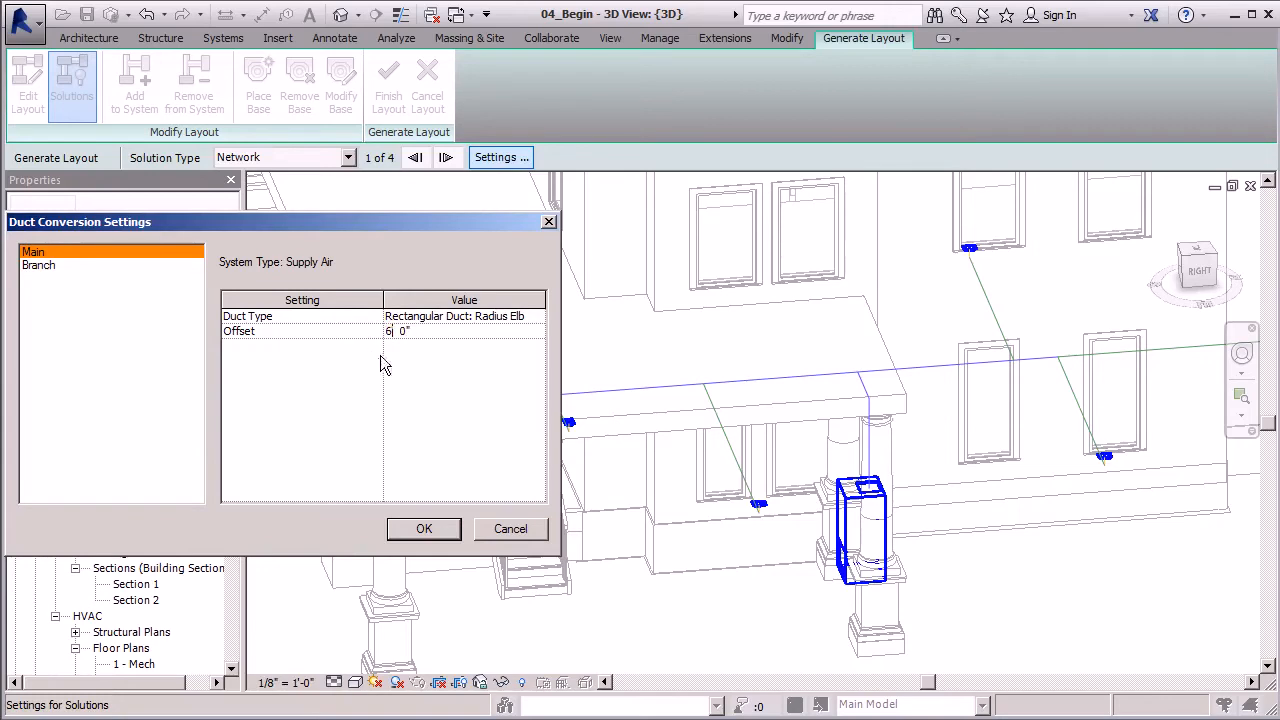
- Set the branch duct offset to 6' 0" and apply the duct conversion settings
click(44, 266)
click(391, 333)
double_click(390, 332)
text(6' 0")
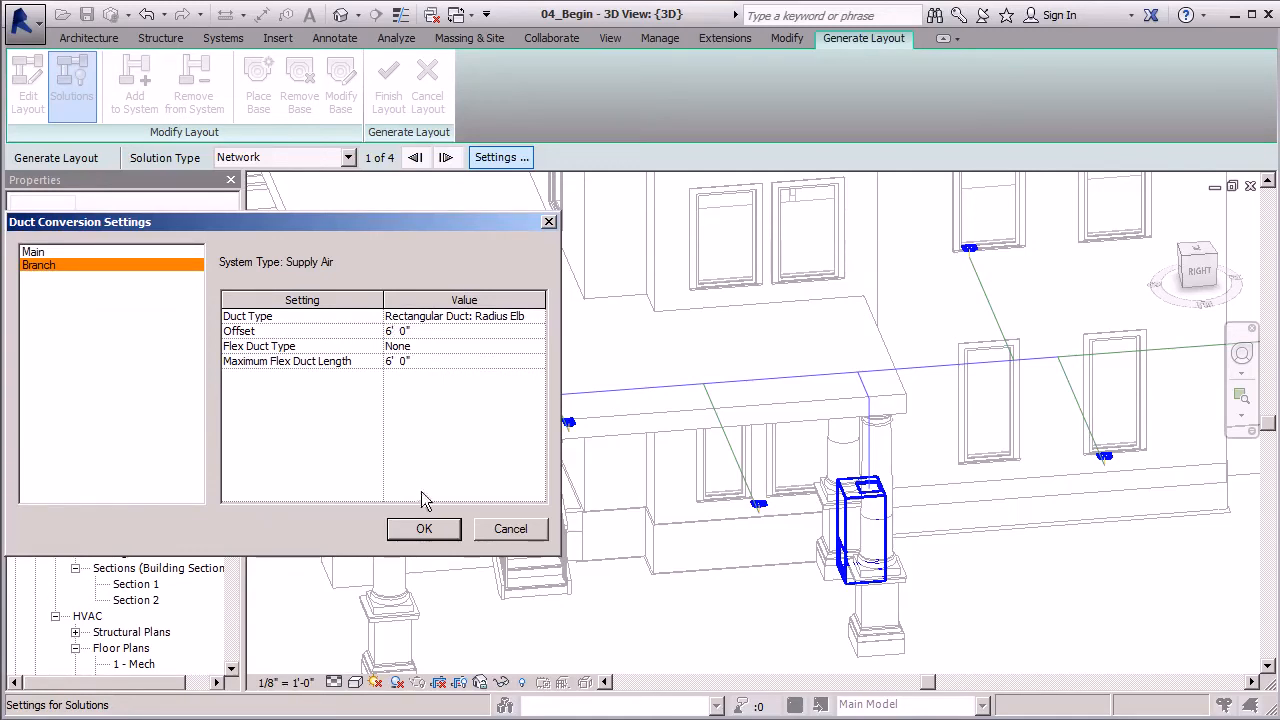
click(424, 527)
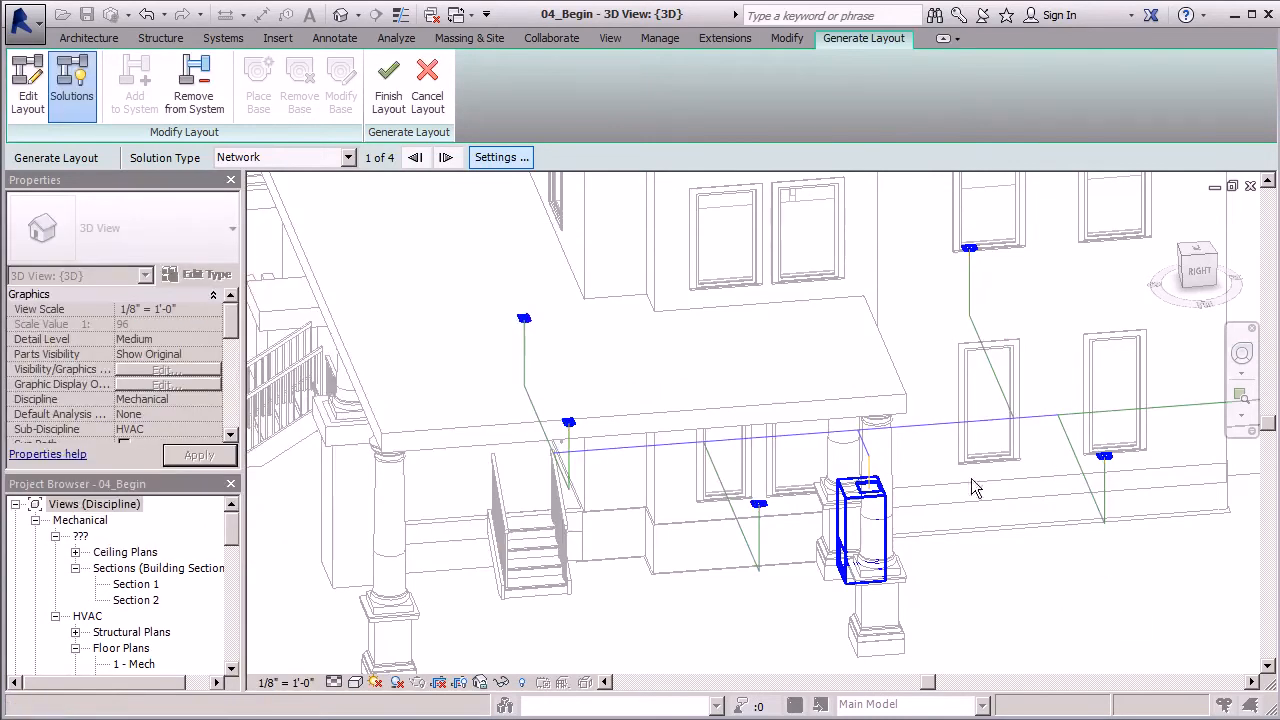
- Examine the revised duct layout from several sides, checking the main run and the branches to the registers
shift+middle_drag(936, 457, 772, 432)
scroll(772, 432, up, 3)
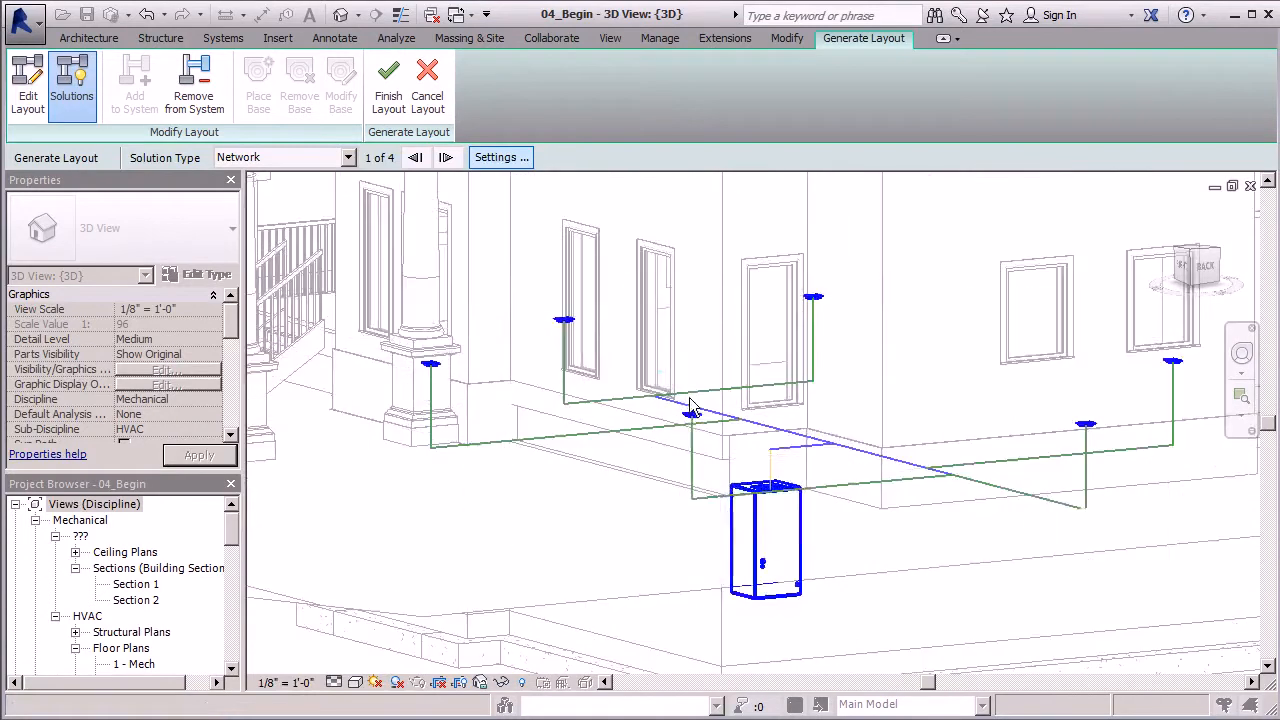
scroll(772, 432, down, 5)
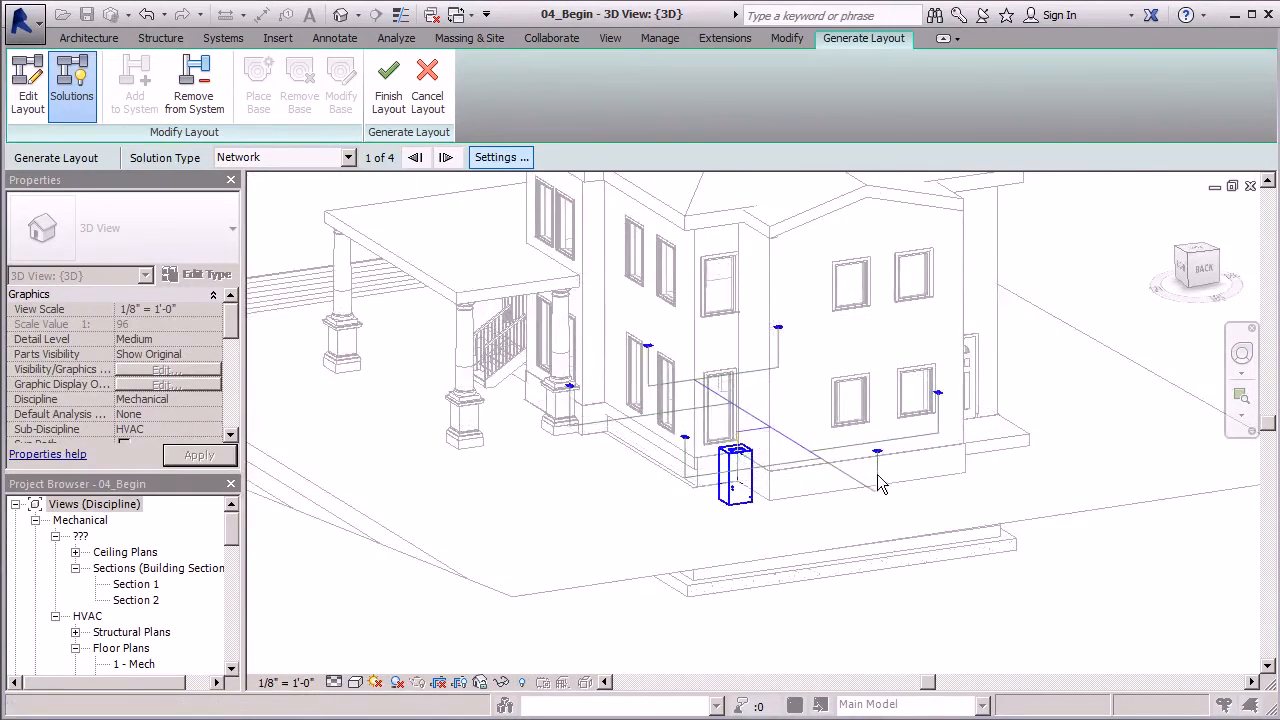
scroll(880, 472, up, 3)
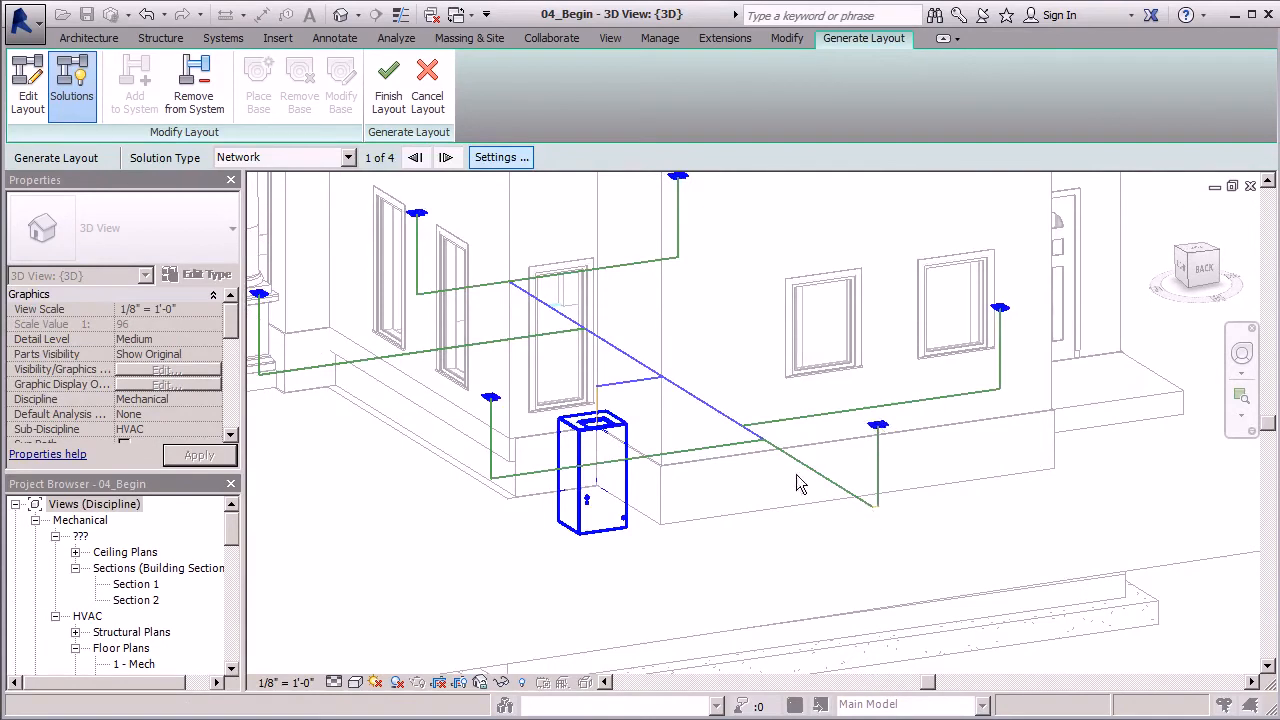
shift+middle_drag(706, 436, 775, 447)
scroll(757, 366, up, 2)
scroll(713, 370, down, 2)
mouse_move(730, 402)
shift+middle_down()
mouse_move(764, 407)
mouse_move(740, 425)
mouse_move(753, 411)
shift+middle_up()
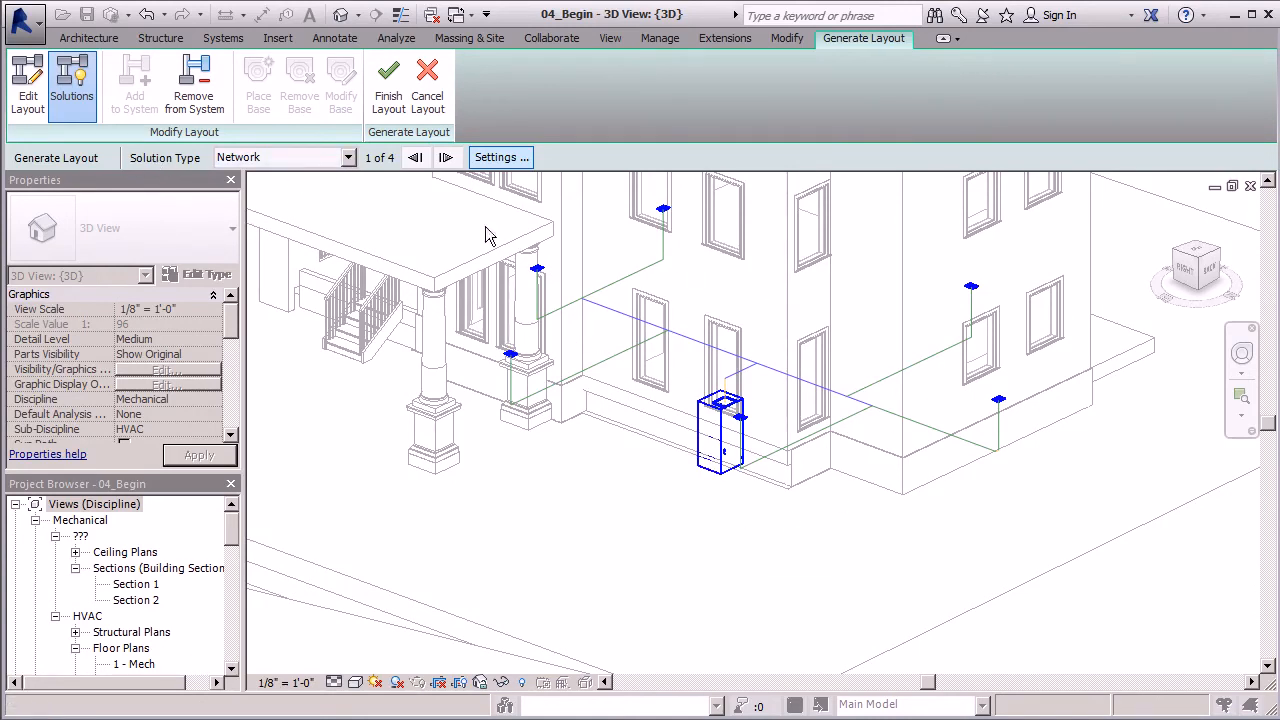
- Cycle through the four Network layout solutions and return to the first one
click(446, 164)
click(446, 160)
click(446, 160)
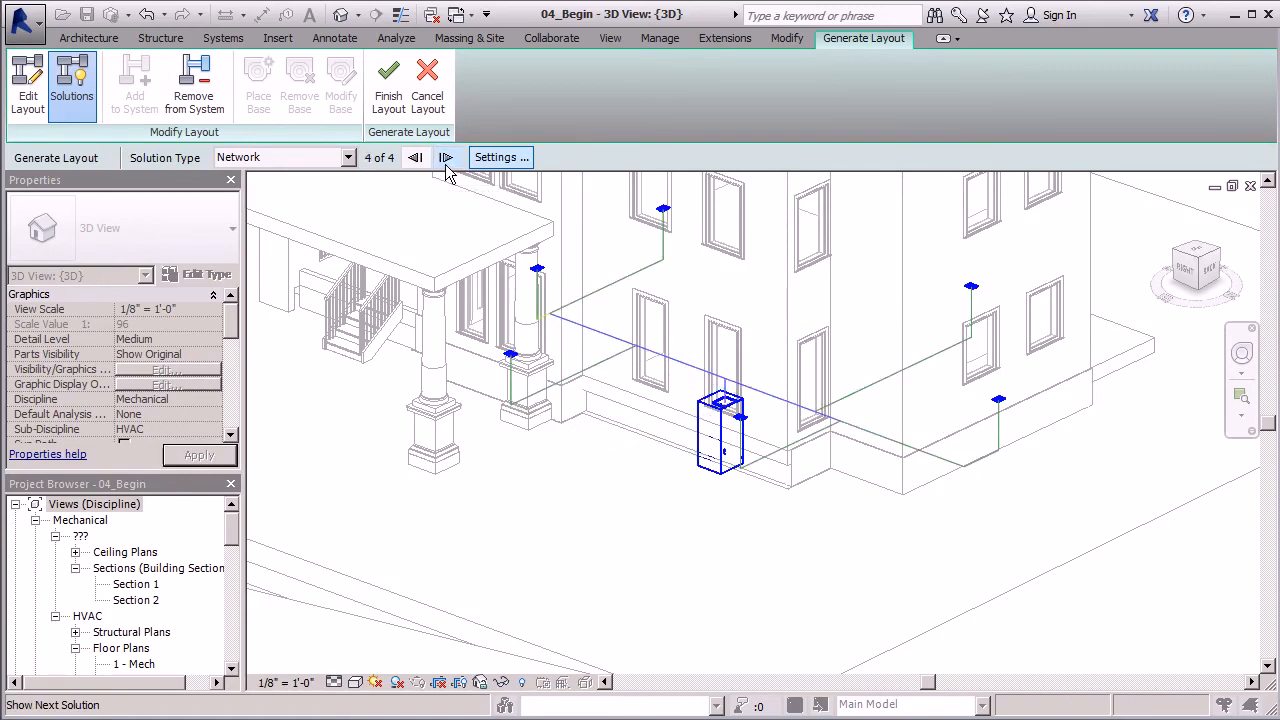
click(446, 160)
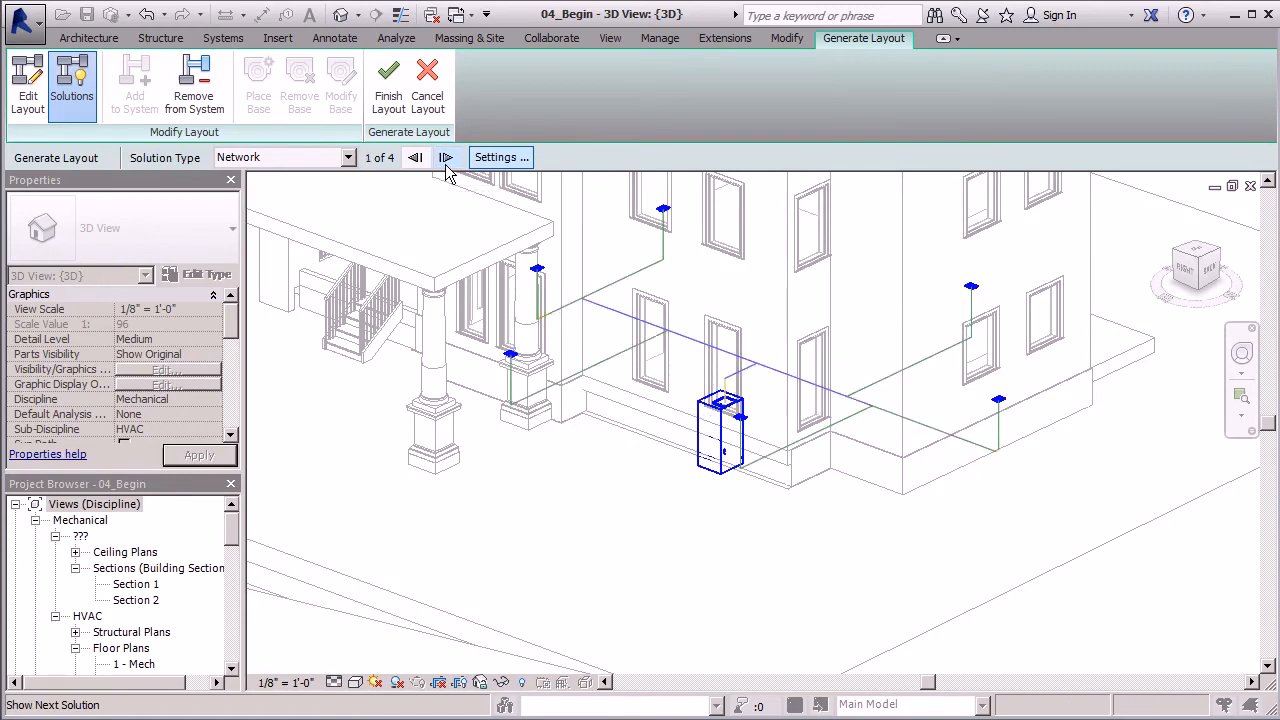
- Change the solution type to Perimeter and step through its solutions to the fifth one
click(350, 160)
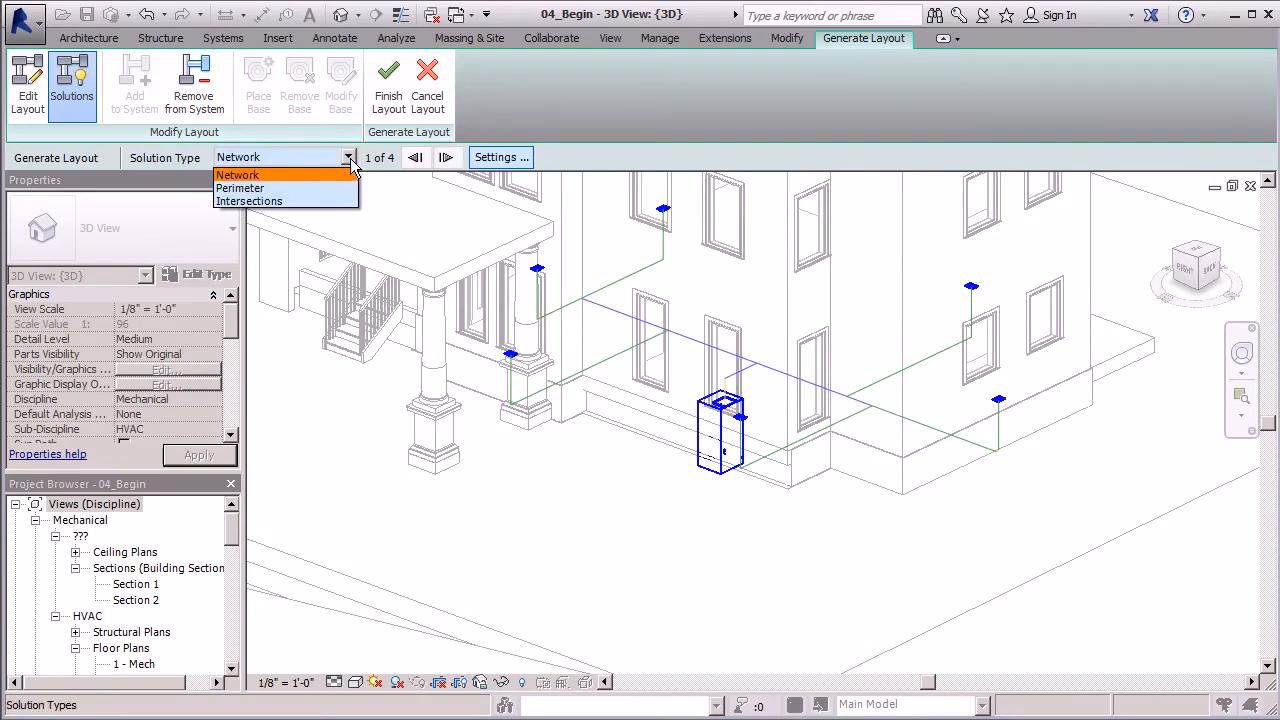
click(258, 189)
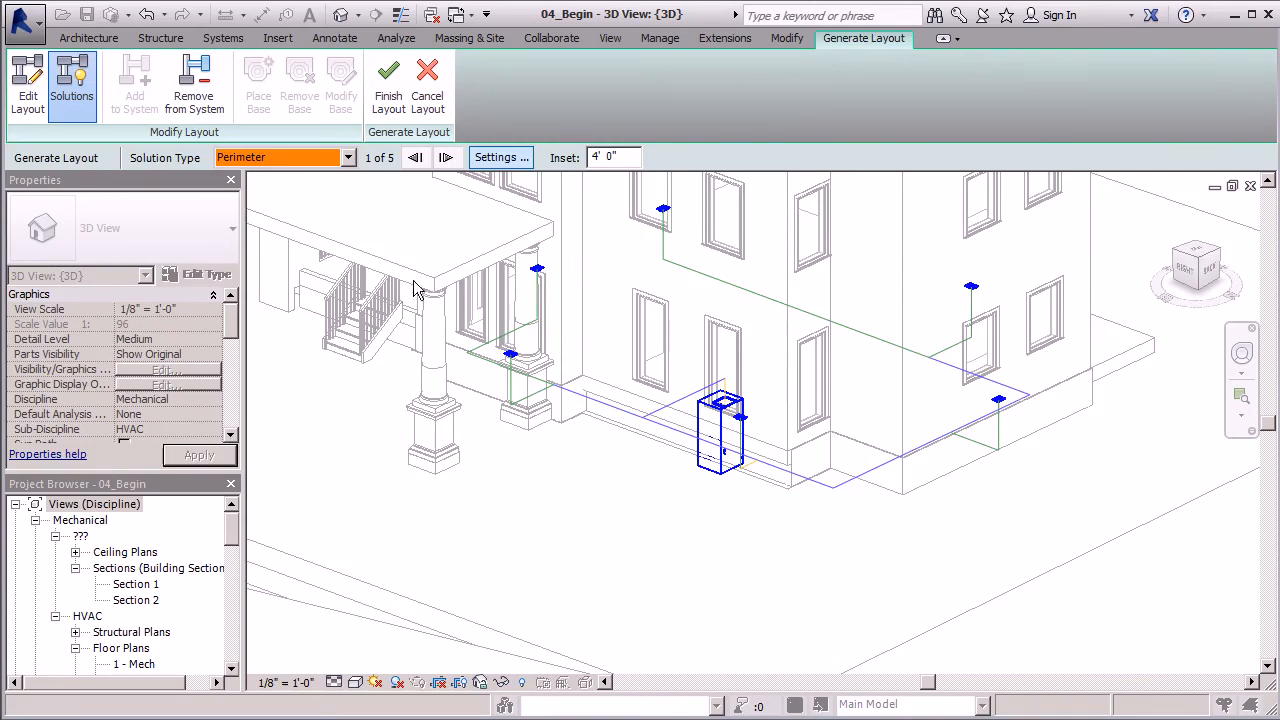
click(446, 160)
click(446, 160)
click(446, 160)
click(446, 160)
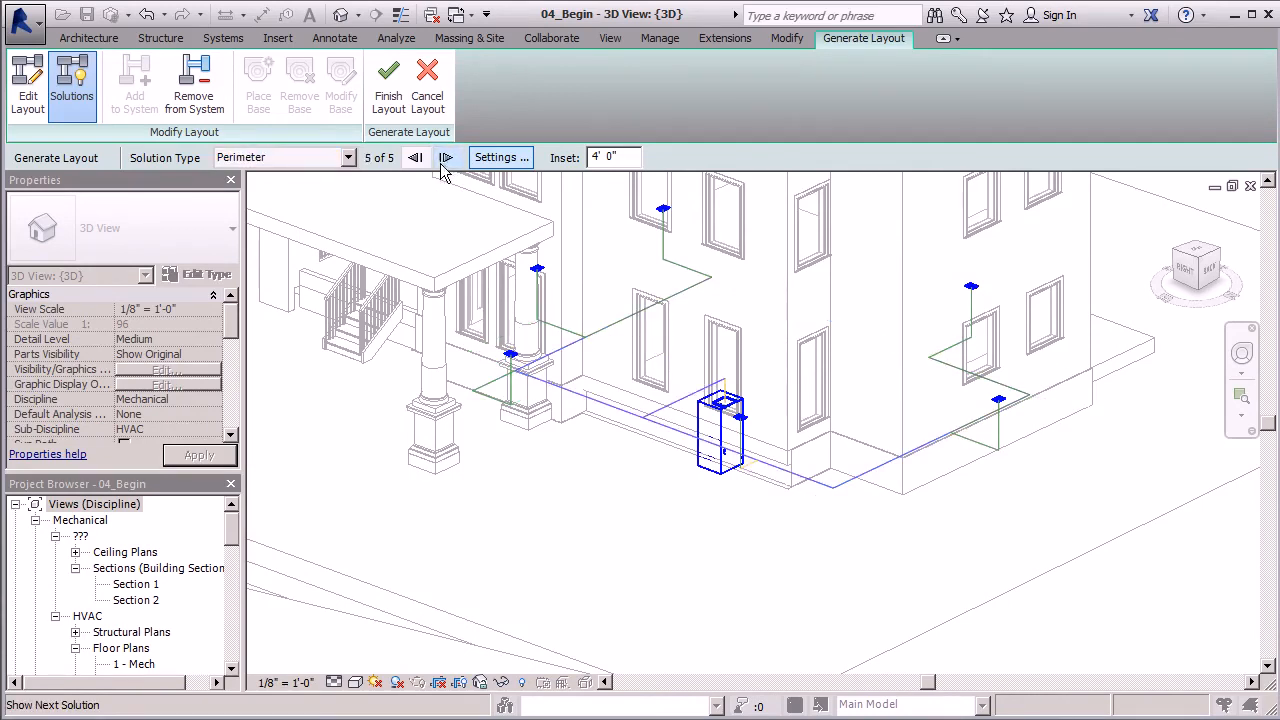
- Change the solution type to Intersections and cycle through all six layout solutions back to the first one
click(348, 159)
click(262, 203)
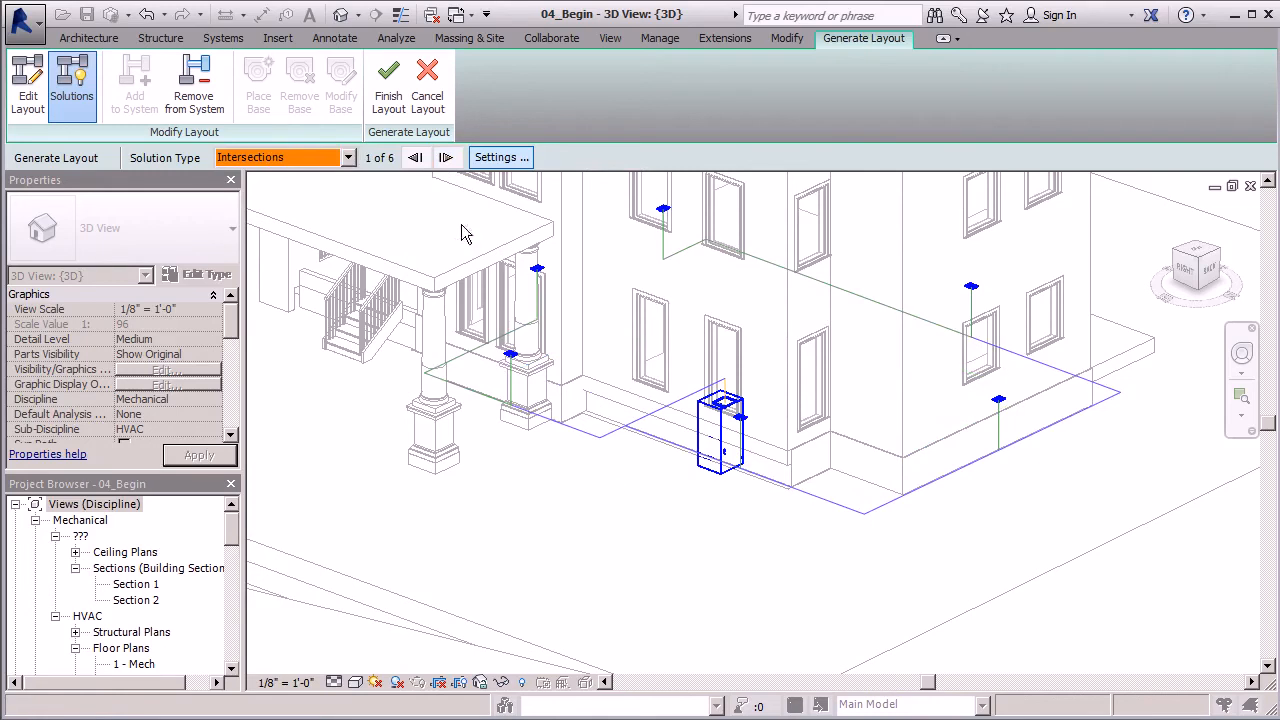
click(446, 158)
click(446, 160)
click(446, 160)
click(446, 160)
click(446, 160)
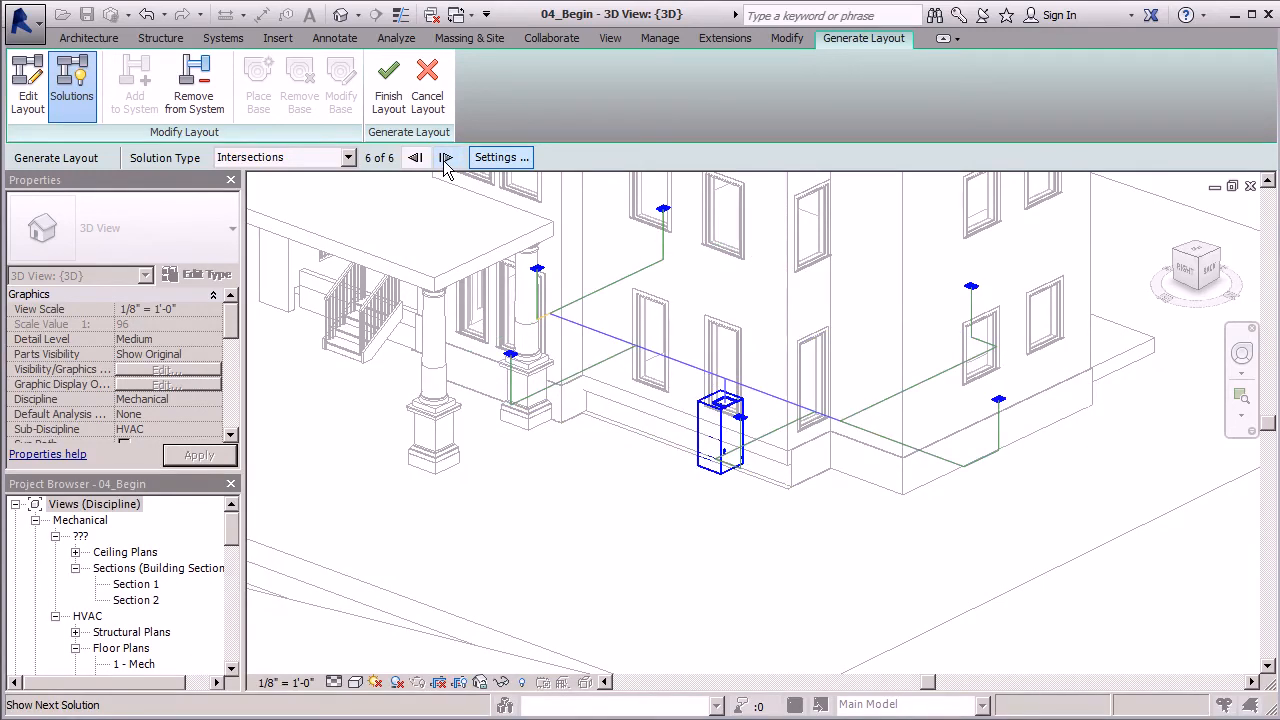
click(446, 160)
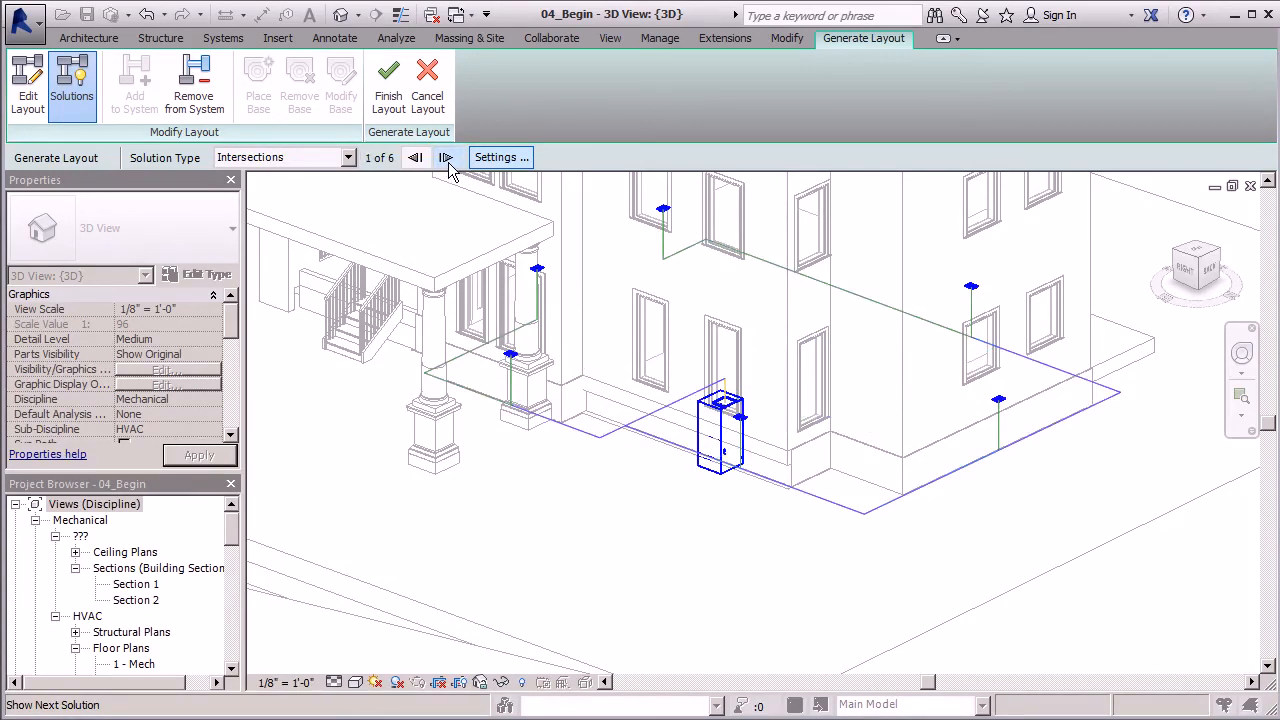
- Set the solution type back to Network and choose the second of its four solutions
click(349, 157)
click(262, 175)
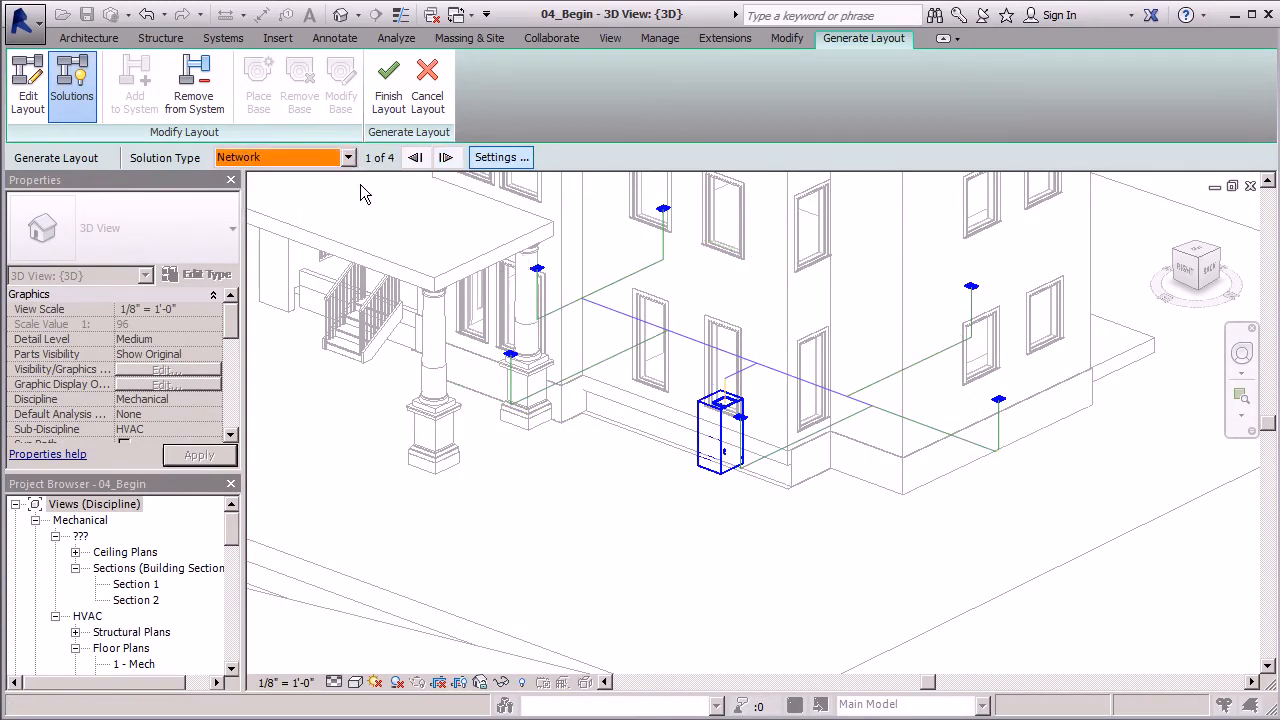
click(446, 157)
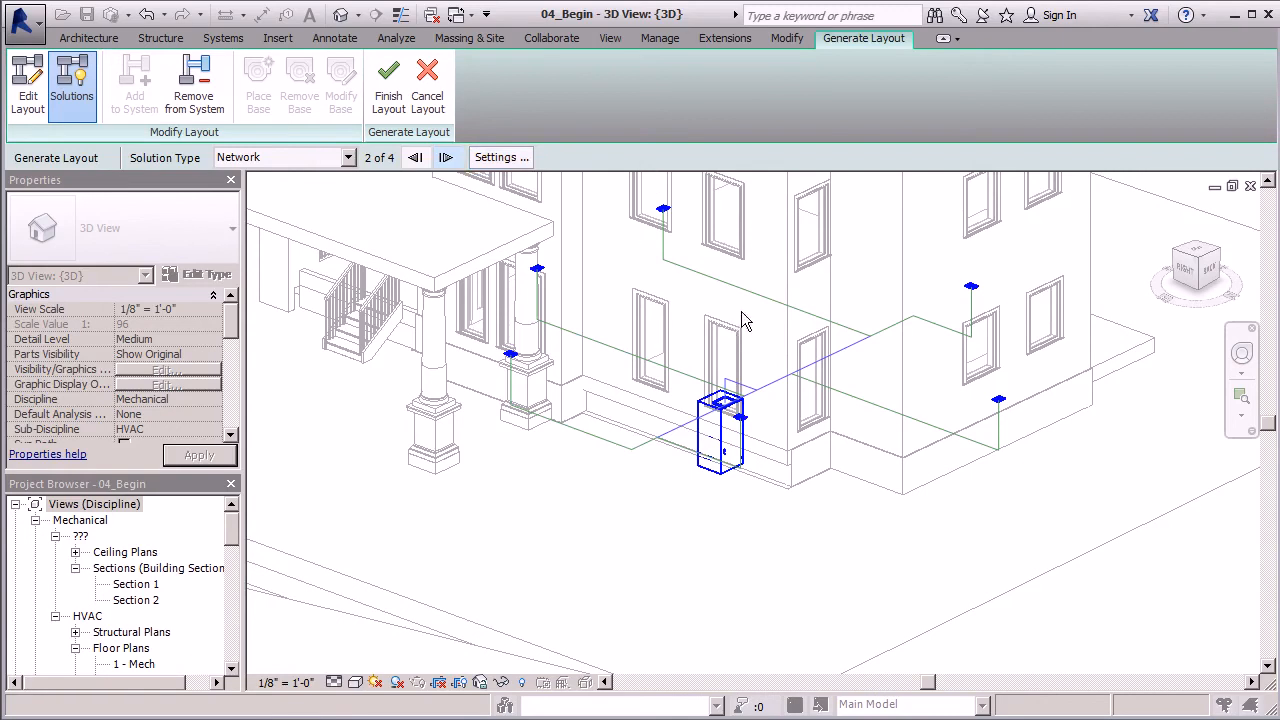
- Examine the second Network solution from several sides, following the main run and the branches to each register and the air handling unit
shift+middle_drag(781, 374, 744, 409)
scroll(879, 449, up, 5)
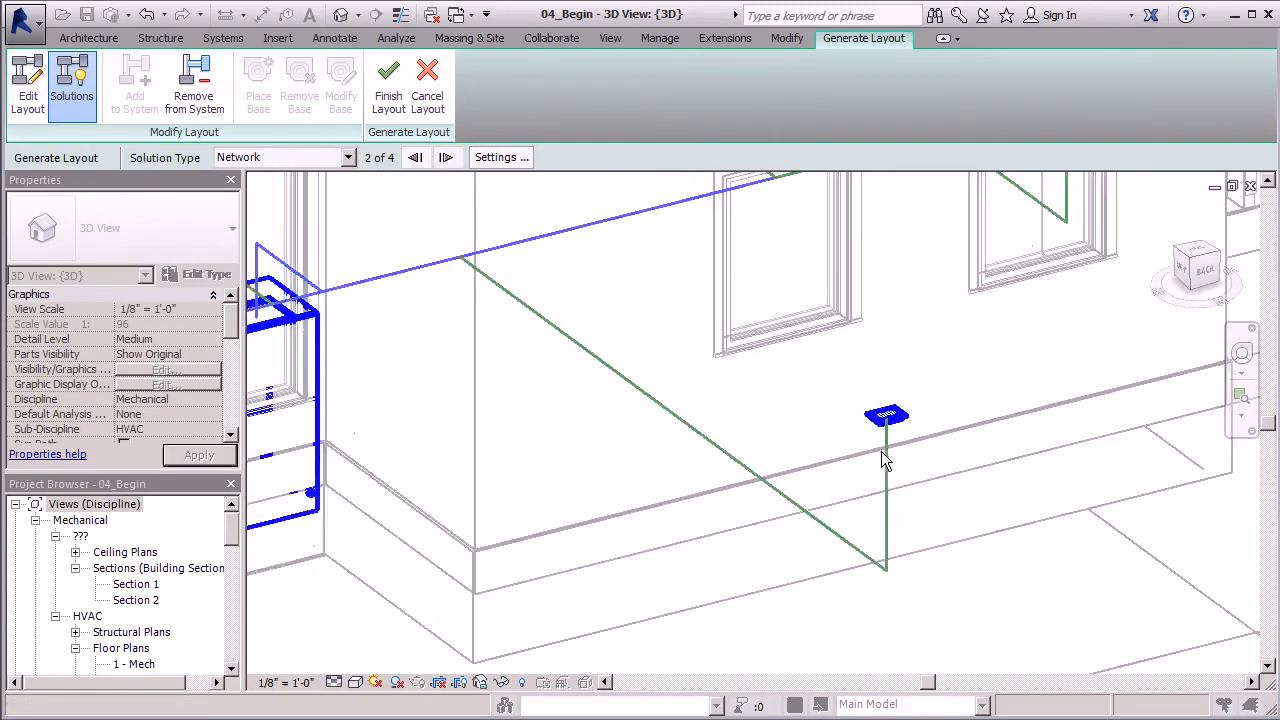
shift+middle_drag(950, 422, 840, 370)
scroll(910, 436, down, 2)
scroll(755, 332, up, 4)
scroll(891, 578, down, 1)
scroll(891, 578, down, 2)
shift+middle_drag(925, 445, 949, 451)
scroll(600, 450, up, 4)
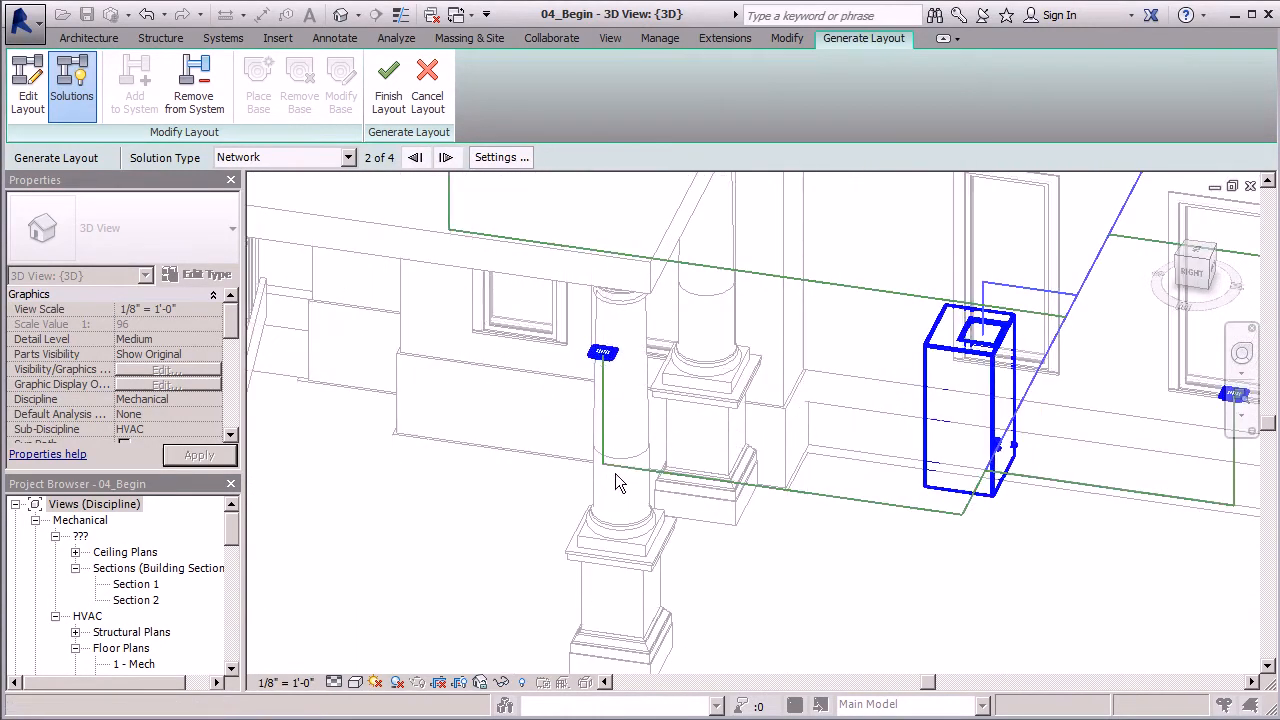
shift+middle_drag(614, 476, 629, 491)
scroll(642, 518, down, 2)
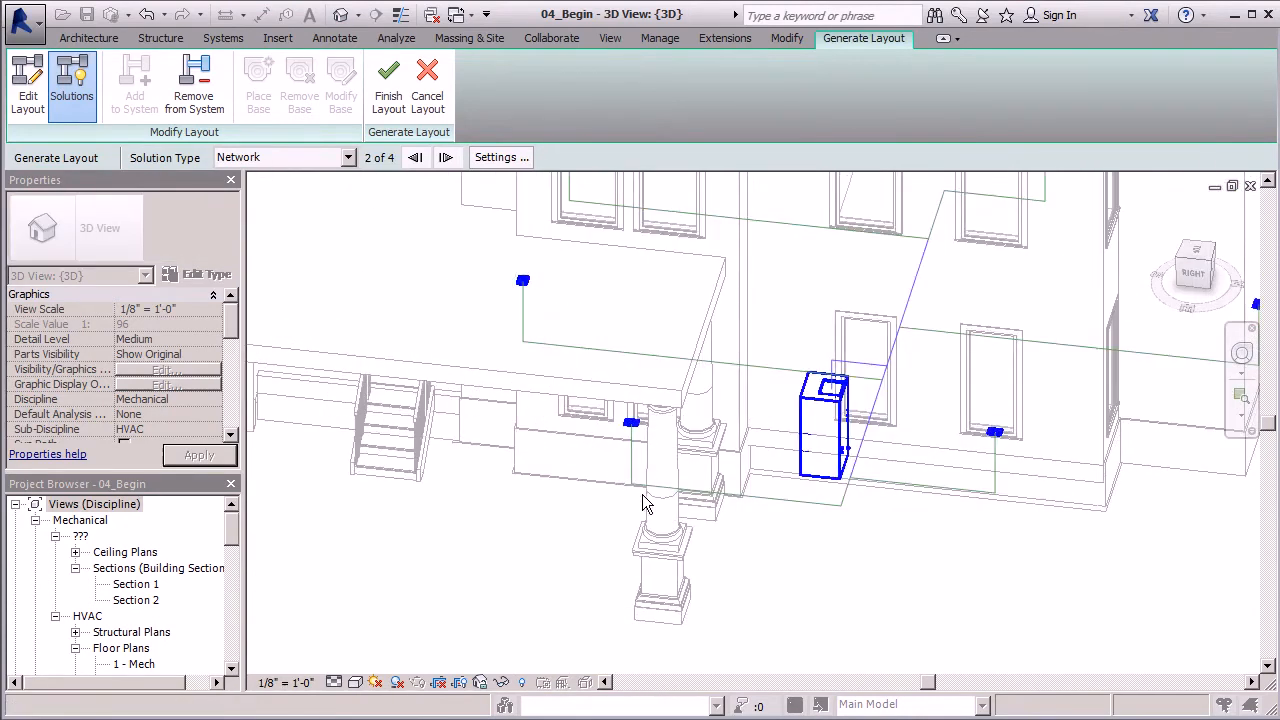
scroll(614, 543, down, 3)
shift+middle_drag(614, 543, 640, 370)
scroll(626, 360, up, 6)
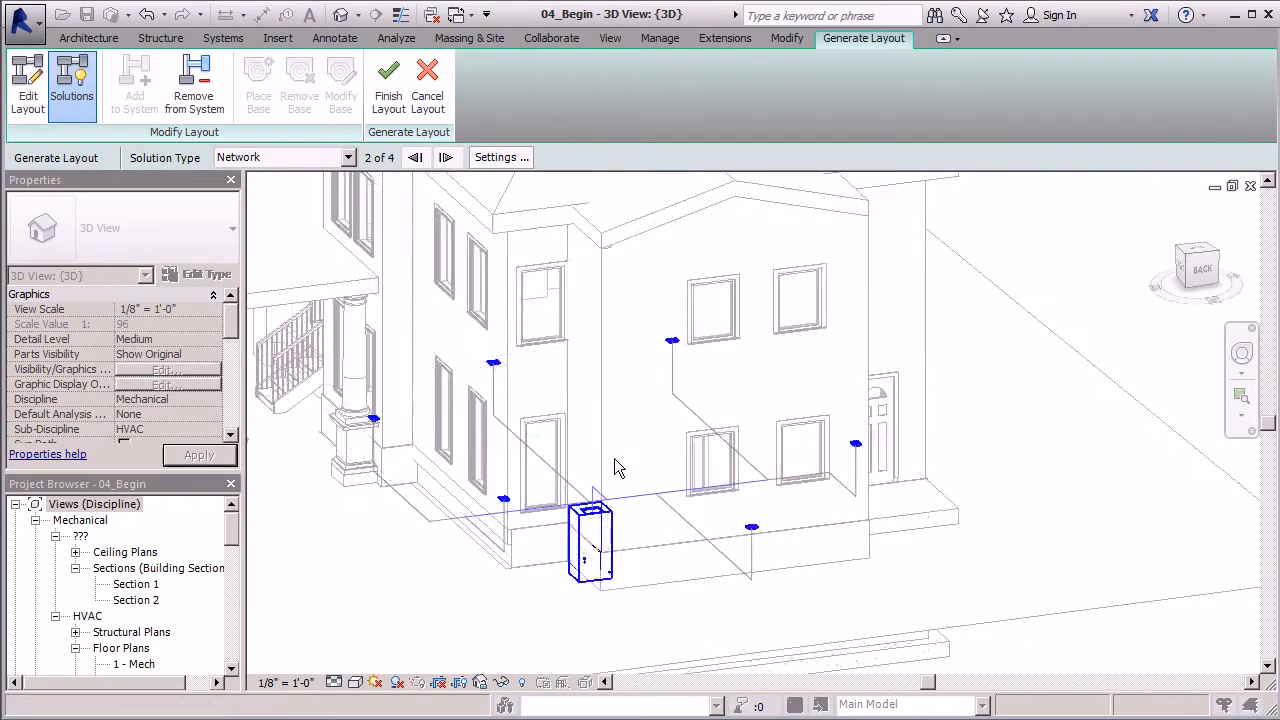
scroll(640, 363, down, 3)
shift+middle_drag(640, 363, 644, 390)
scroll(557, 385, down, 2)
- Finish the layout to generate the supply ducts and fittings, and view the resulting system around the house
click(389, 96)
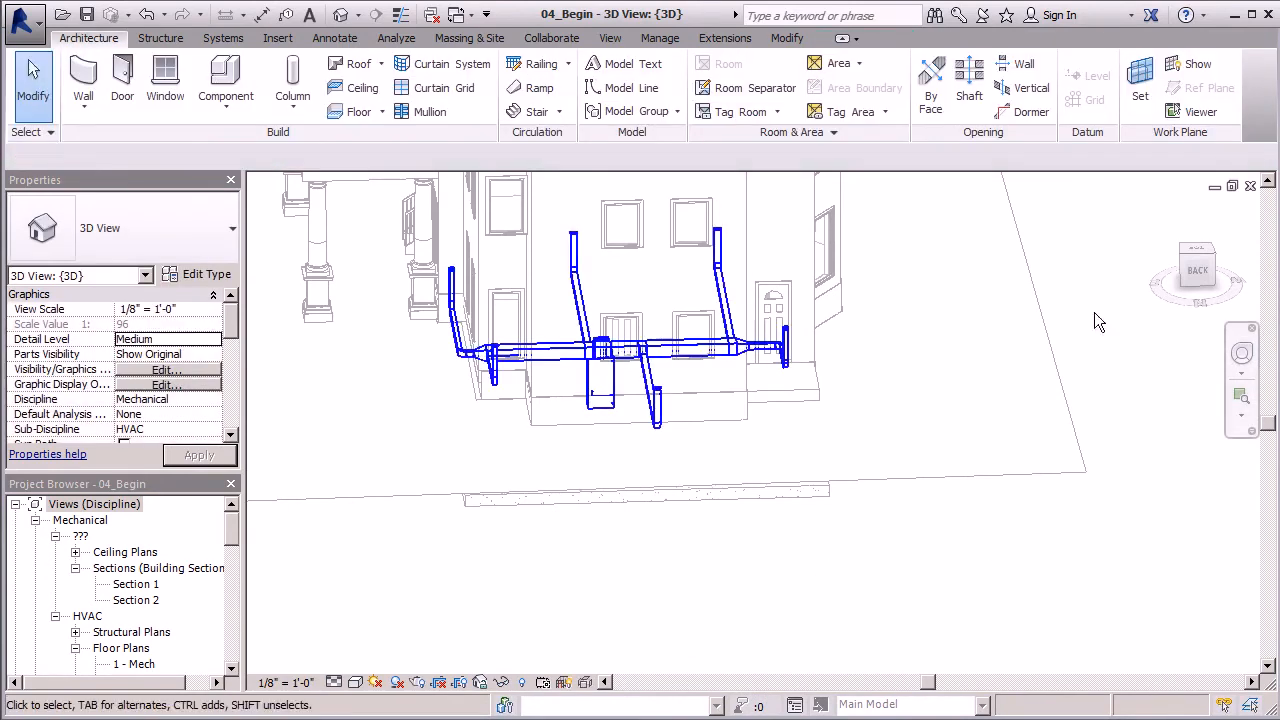
scroll(550, 254, up, 2)
shift+middle_drag(559, 258, 757, 289)
scroll(303, 467, down, 2)
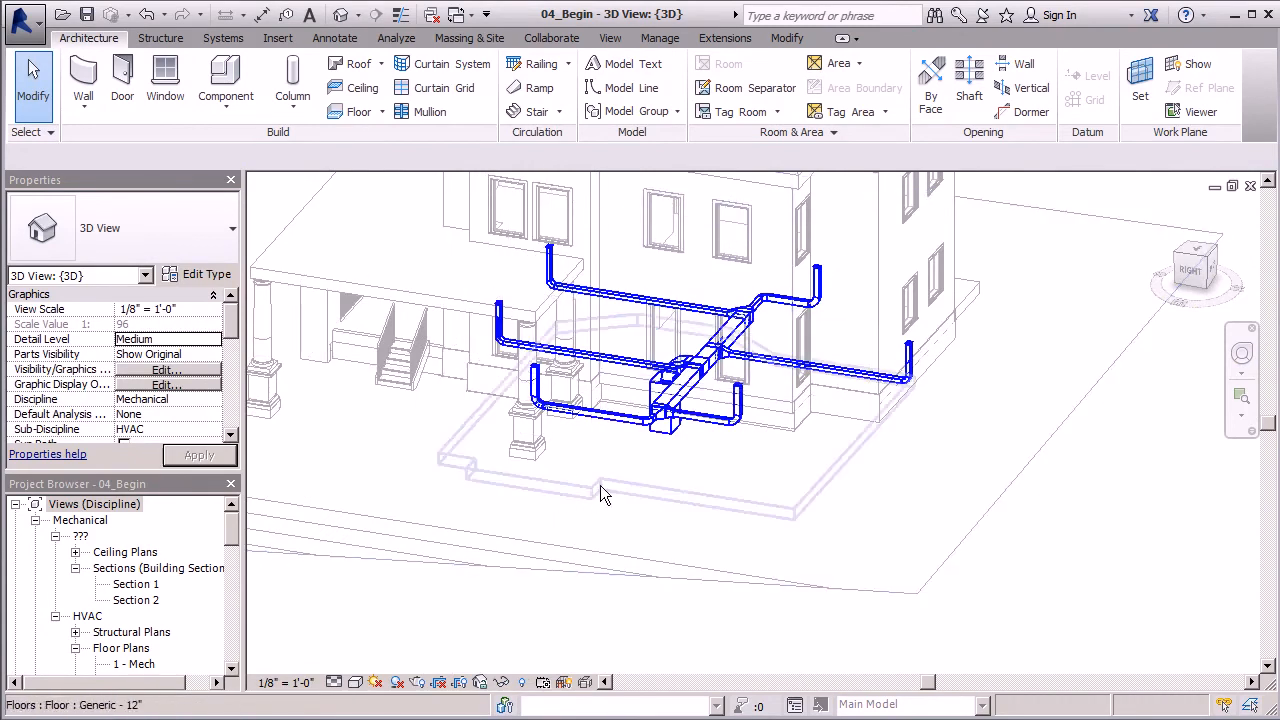
scroll(597, 490, down, 2)
shift+middle_drag(1013, 530, 908, 574)
scroll(1044, 440, down, 2)
shift+middle_drag(1054, 406, 574, 559)
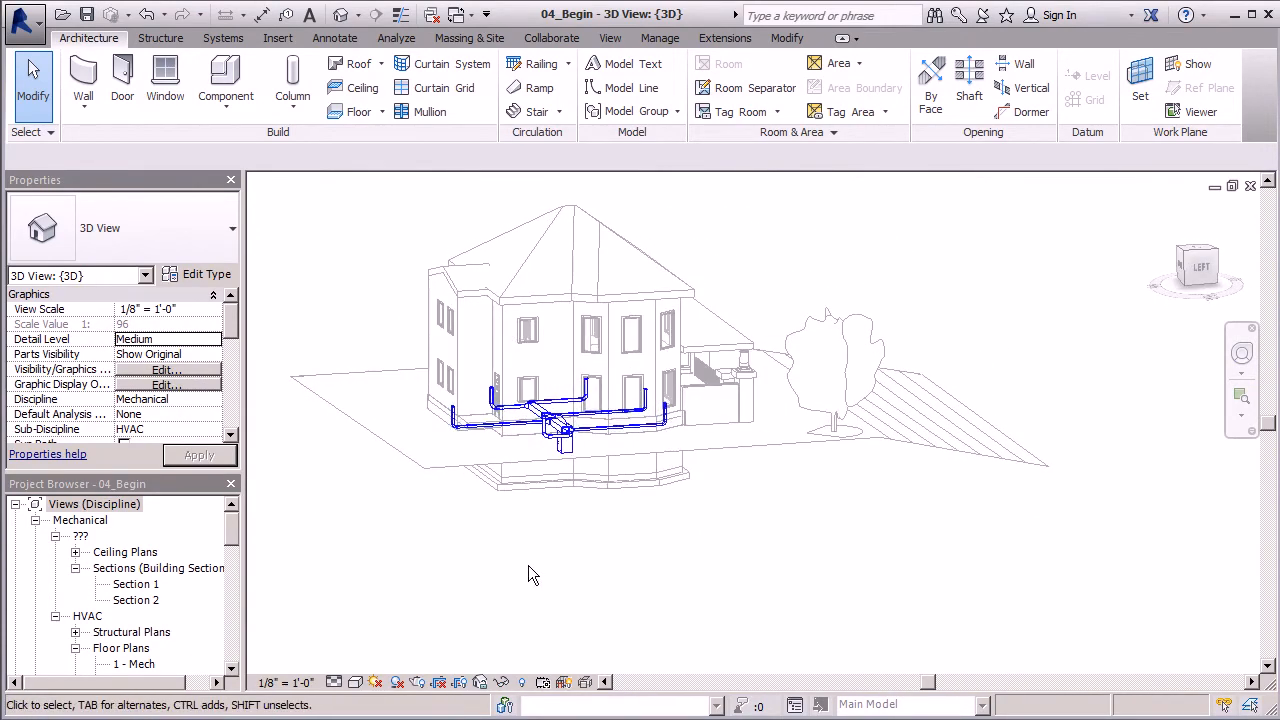
- Select the whole Ground Floor duct system and size it by velocity only at 600 FPM, deleting the elements that cause errors
drag(354, 256, 727, 535)
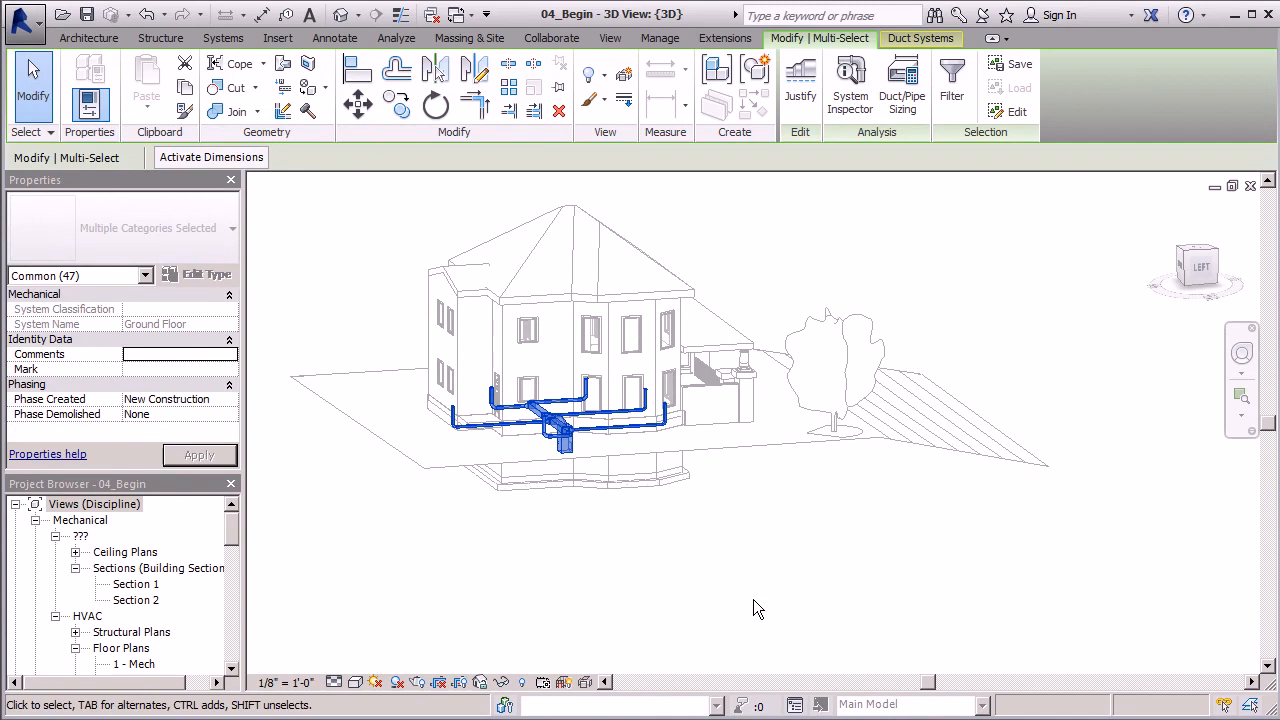
click(902, 100)
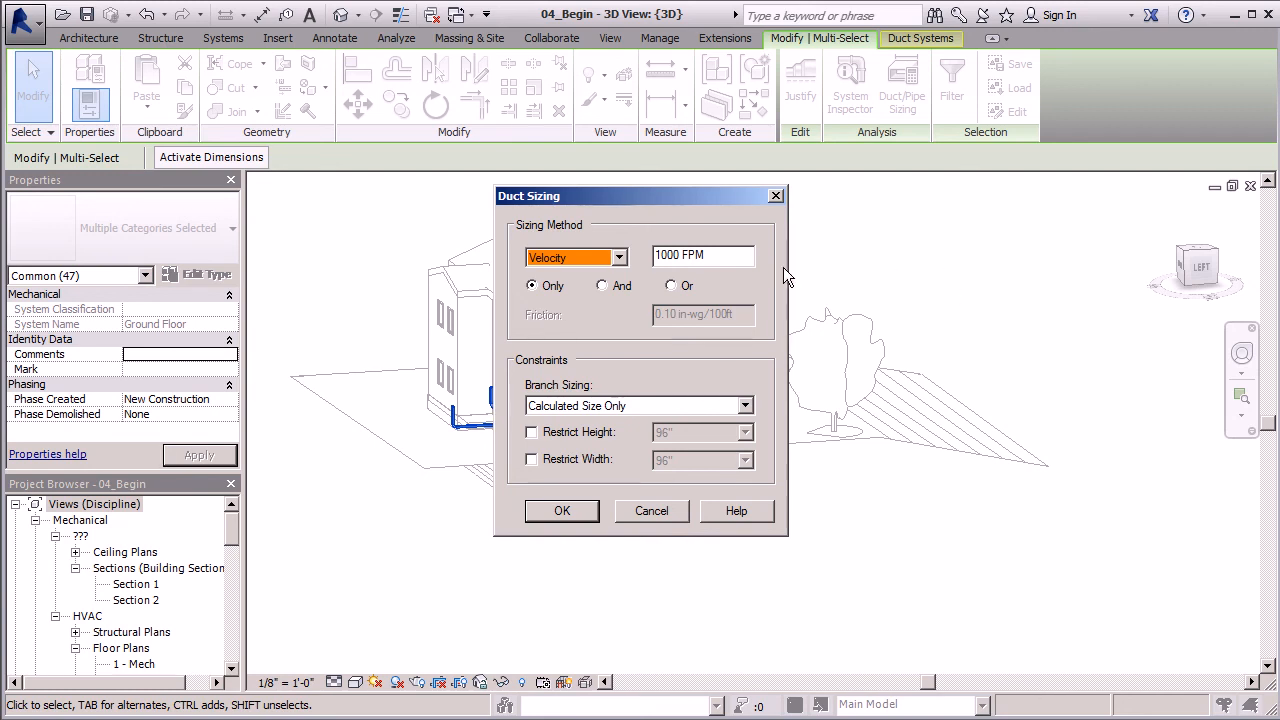
drag(682, 256, 648, 256)
text(600)
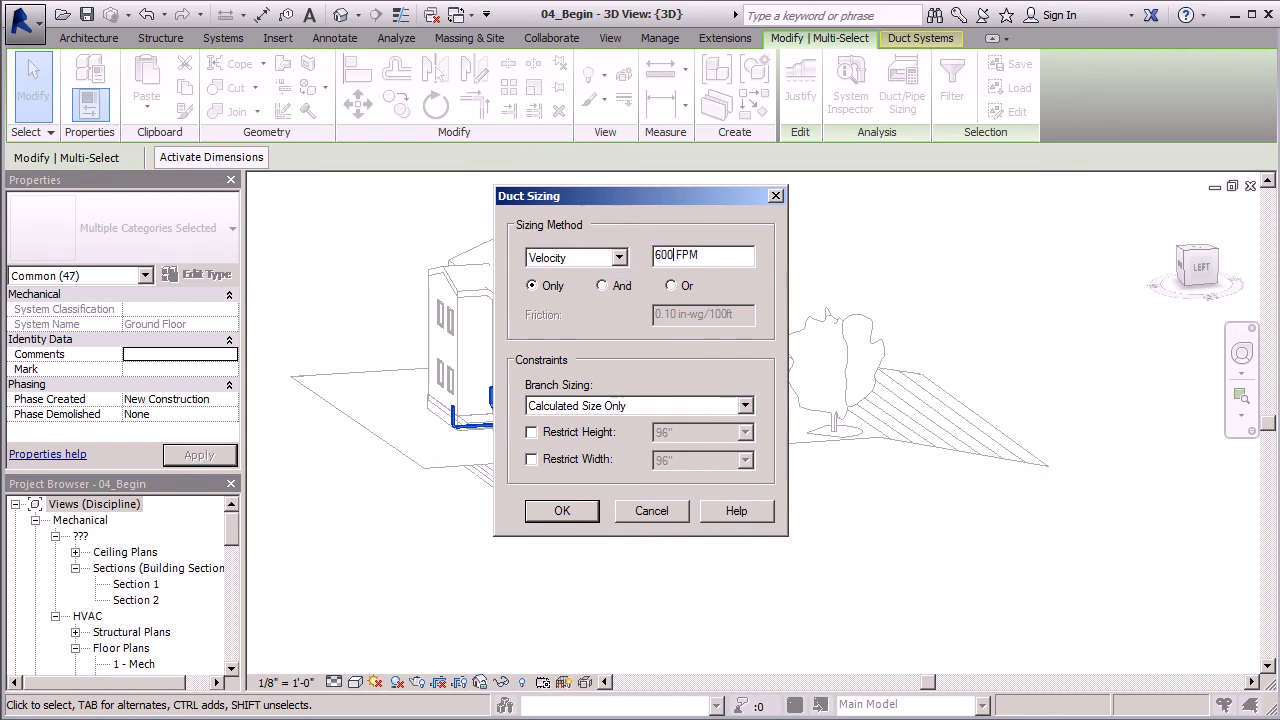
click(586, 513)
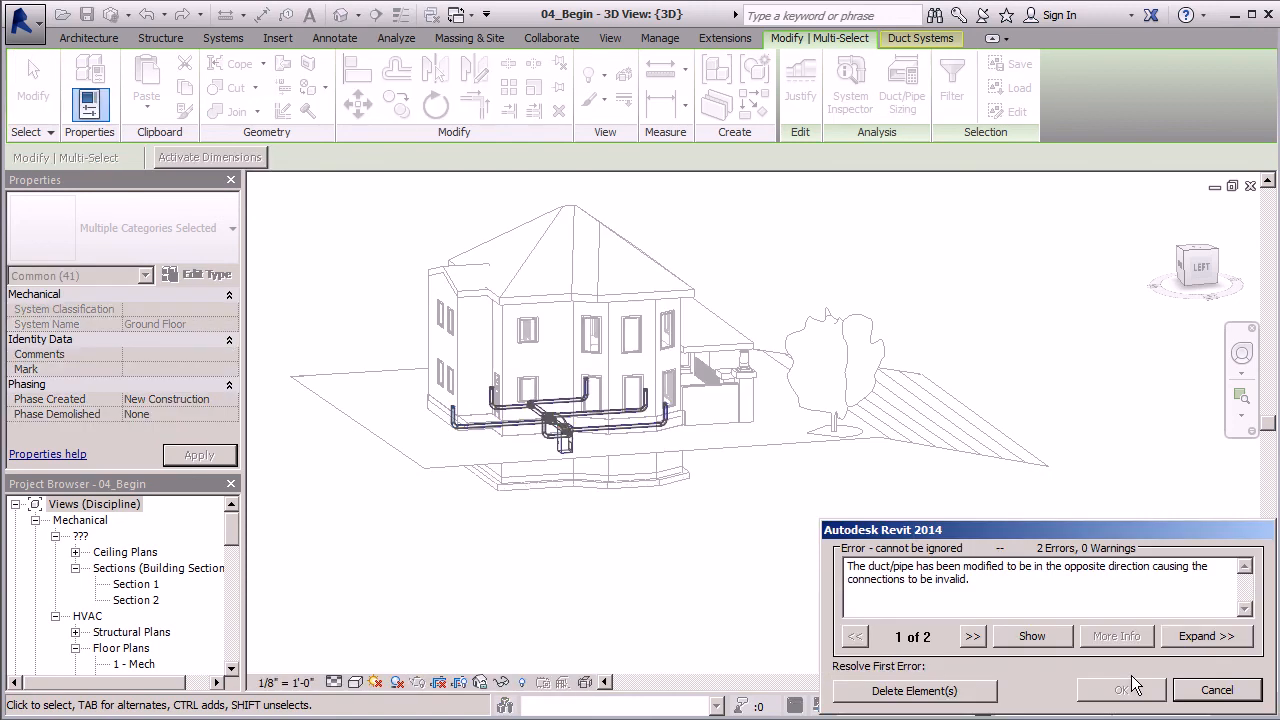
click(970, 690)
- Examine the resized ductwork from several sides, checking the main run, the branches and the connection at the air handling unit
scroll(680, 425, up, 5)
scroll(680, 425, down, 5)
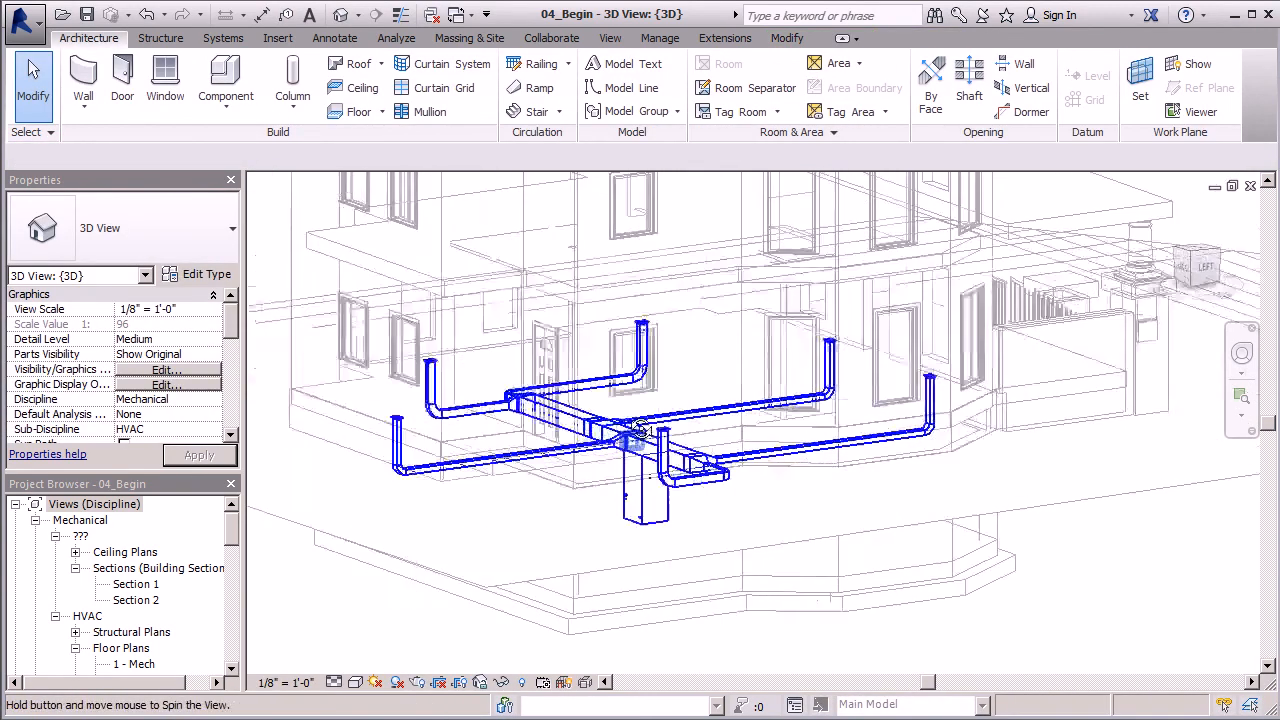
scroll(677, 453, up, 5)
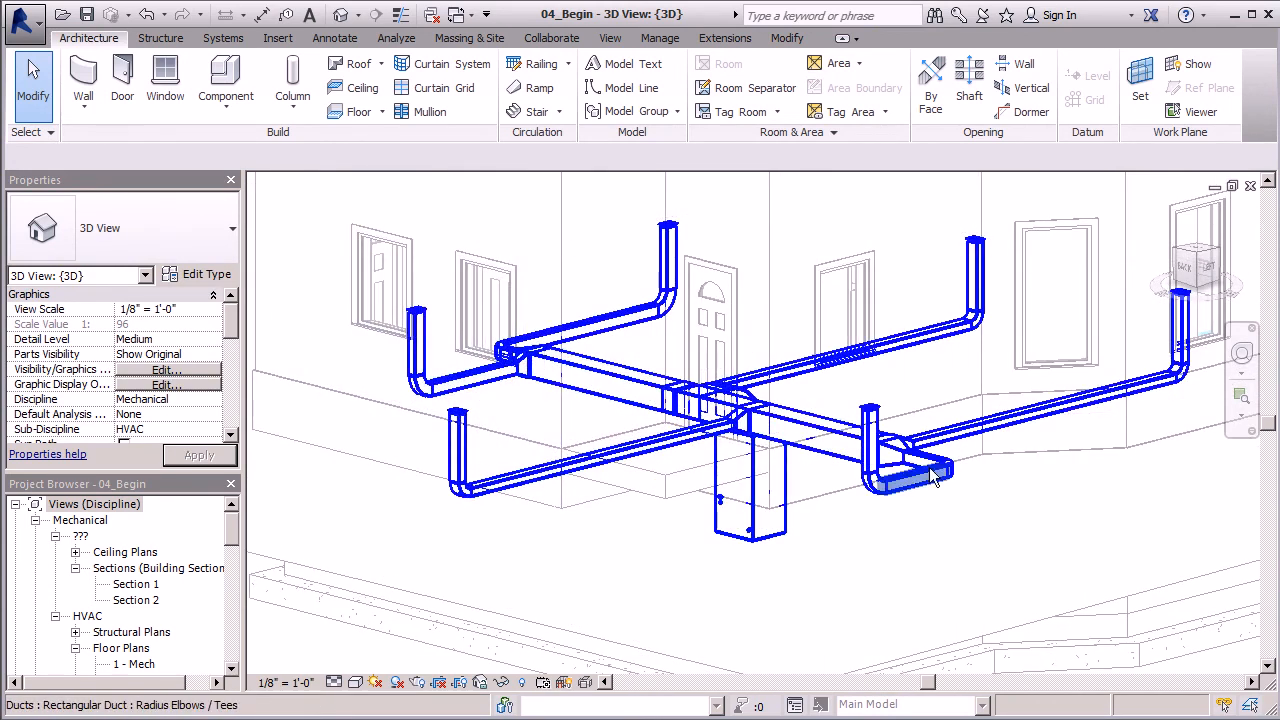
scroll(677, 453, down, 4)
shift+middle_drag(677, 453, 836, 428)
scroll(742, 414, down, 4)
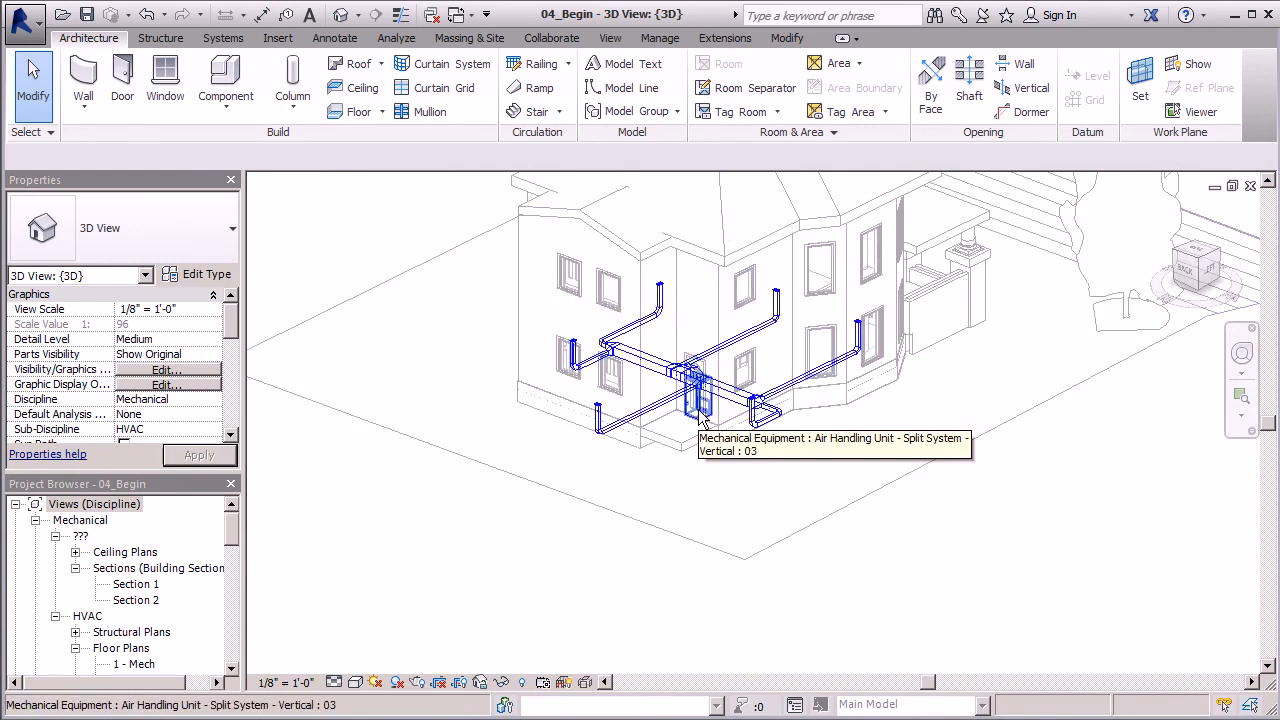
scroll(770, 340, up, 3)
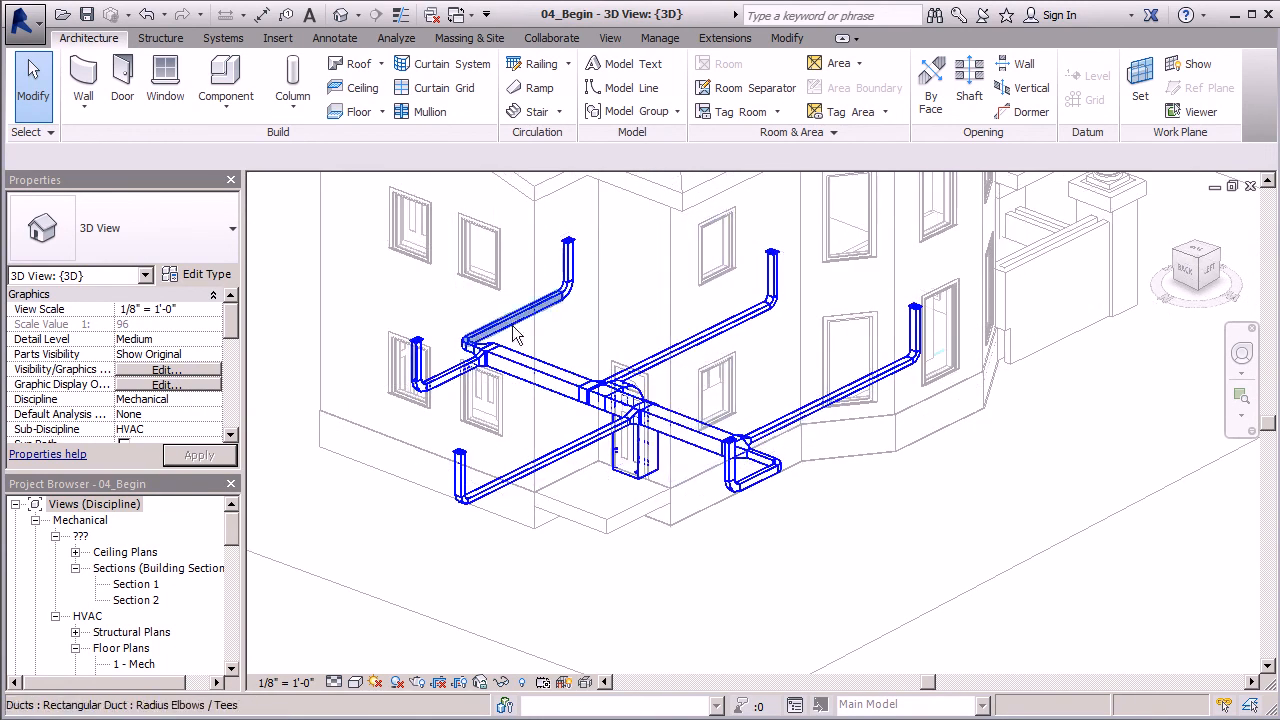